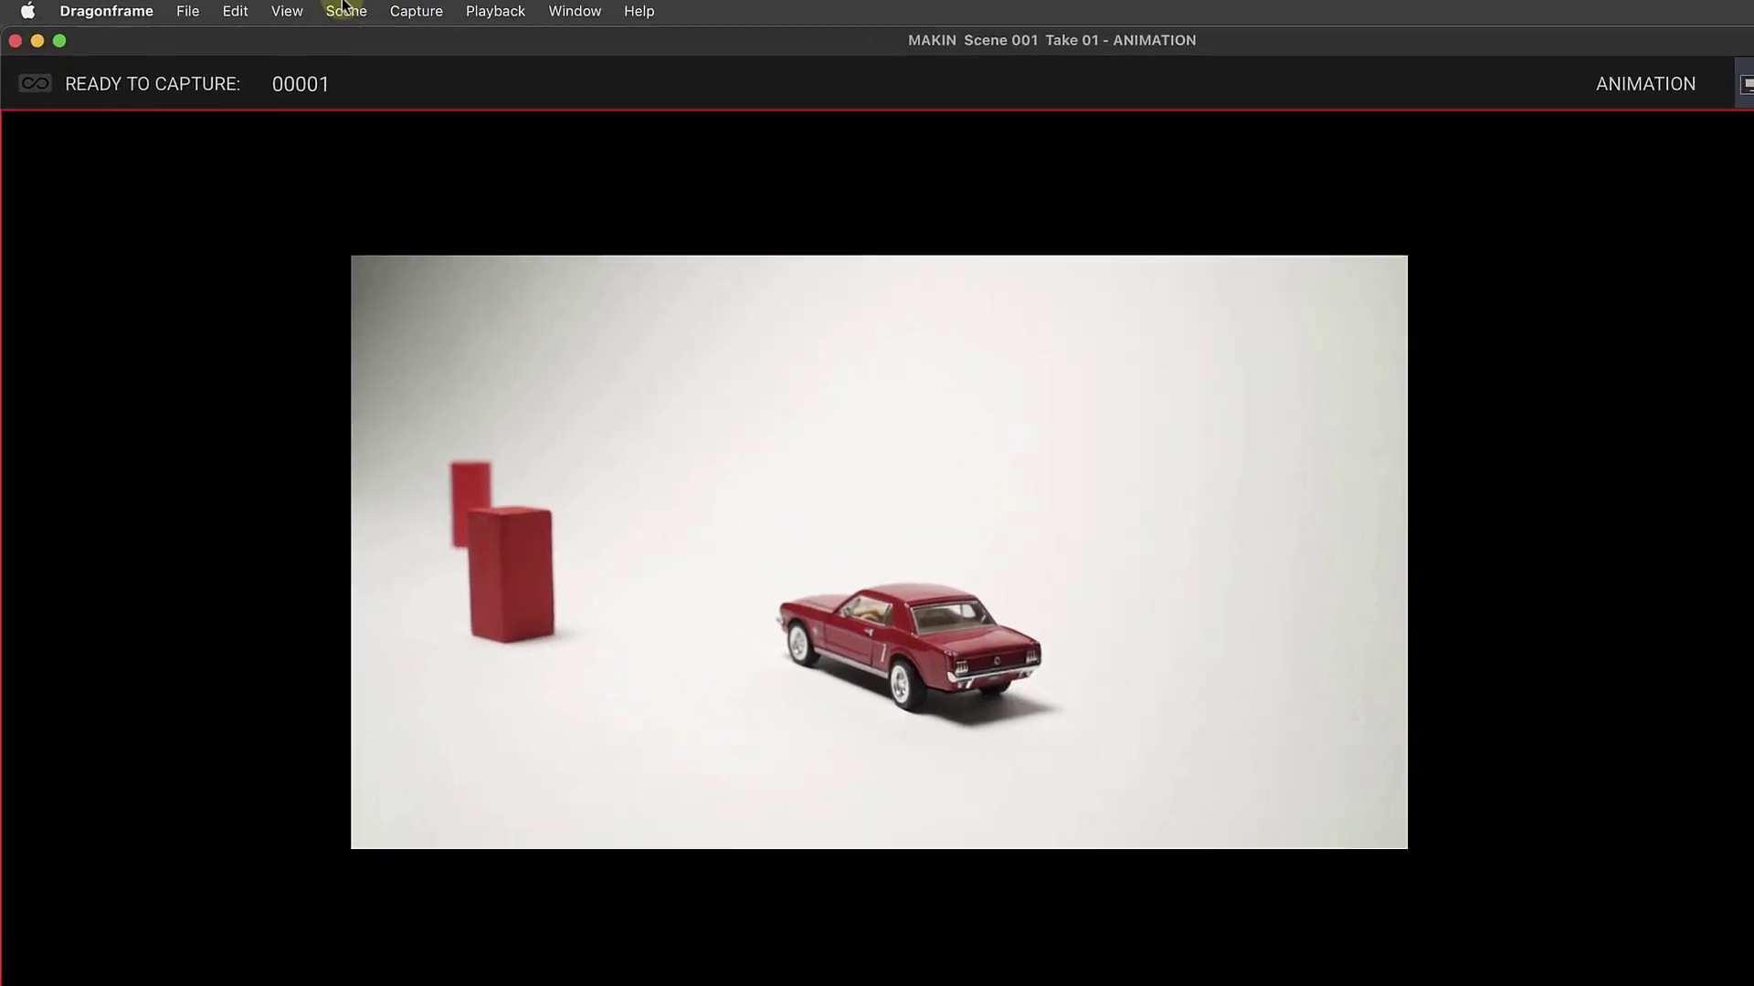
- Add camera C2 with its own new exposure and set its Video Assist Source to Canon EOS 7D
left_click(287, 9)
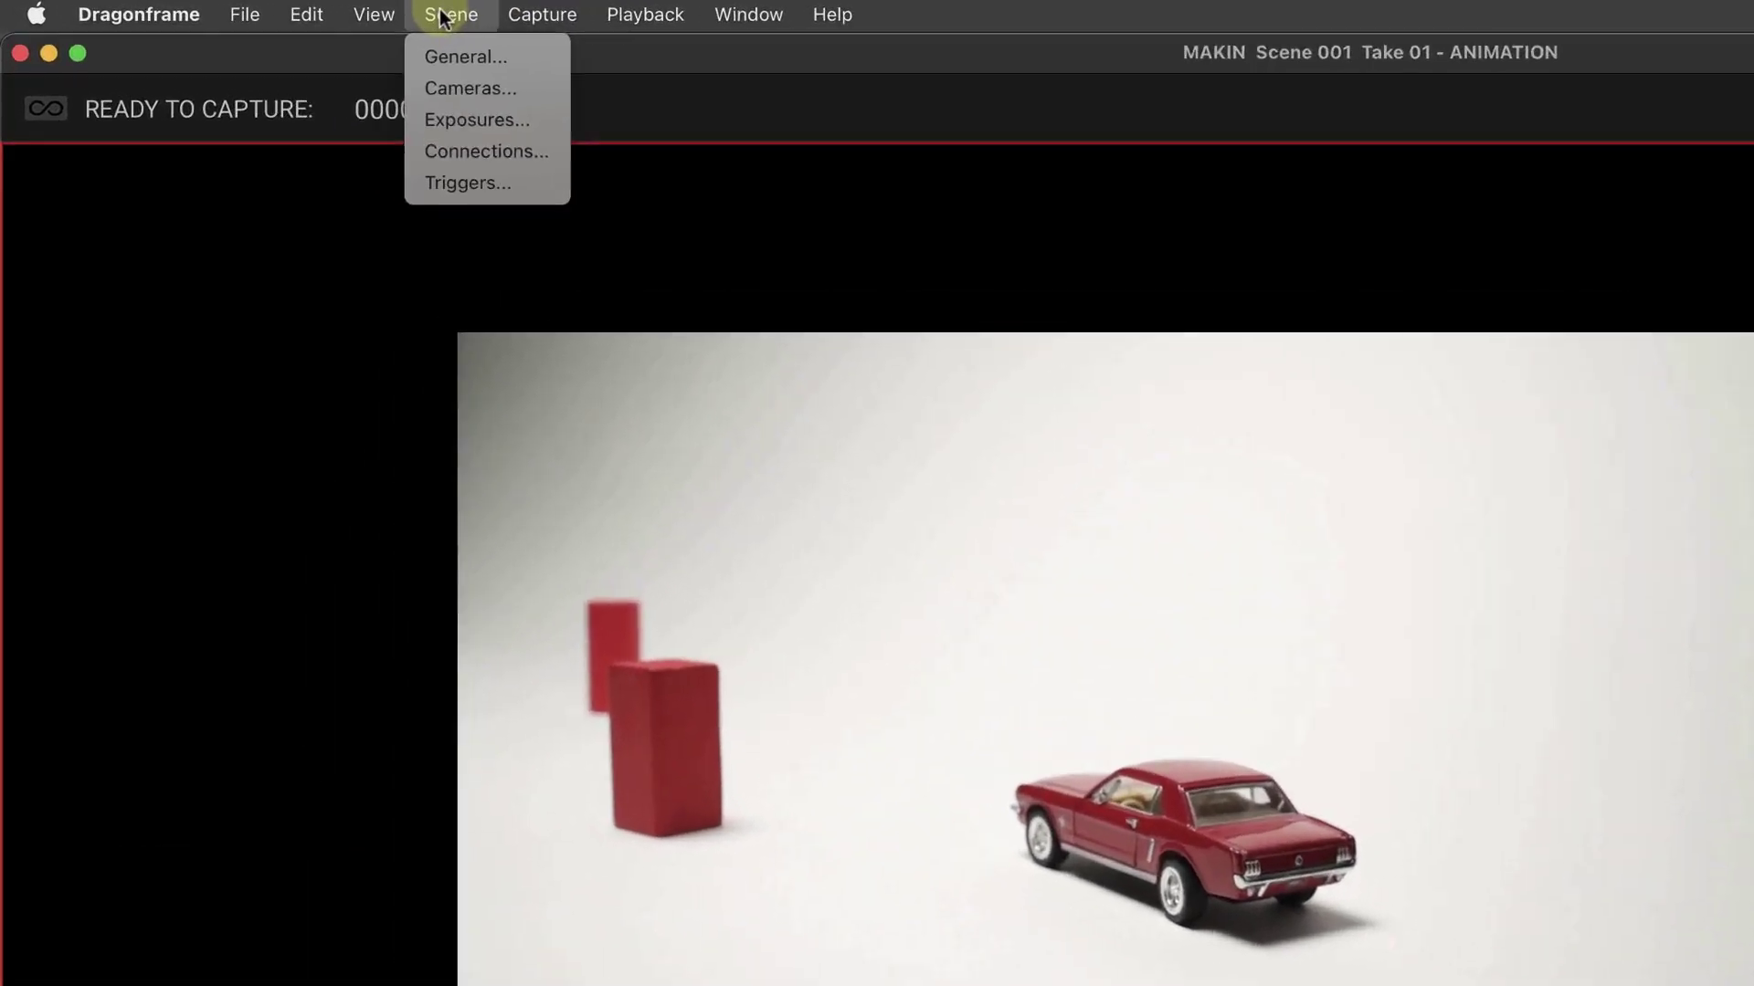
left_click(651, 111)
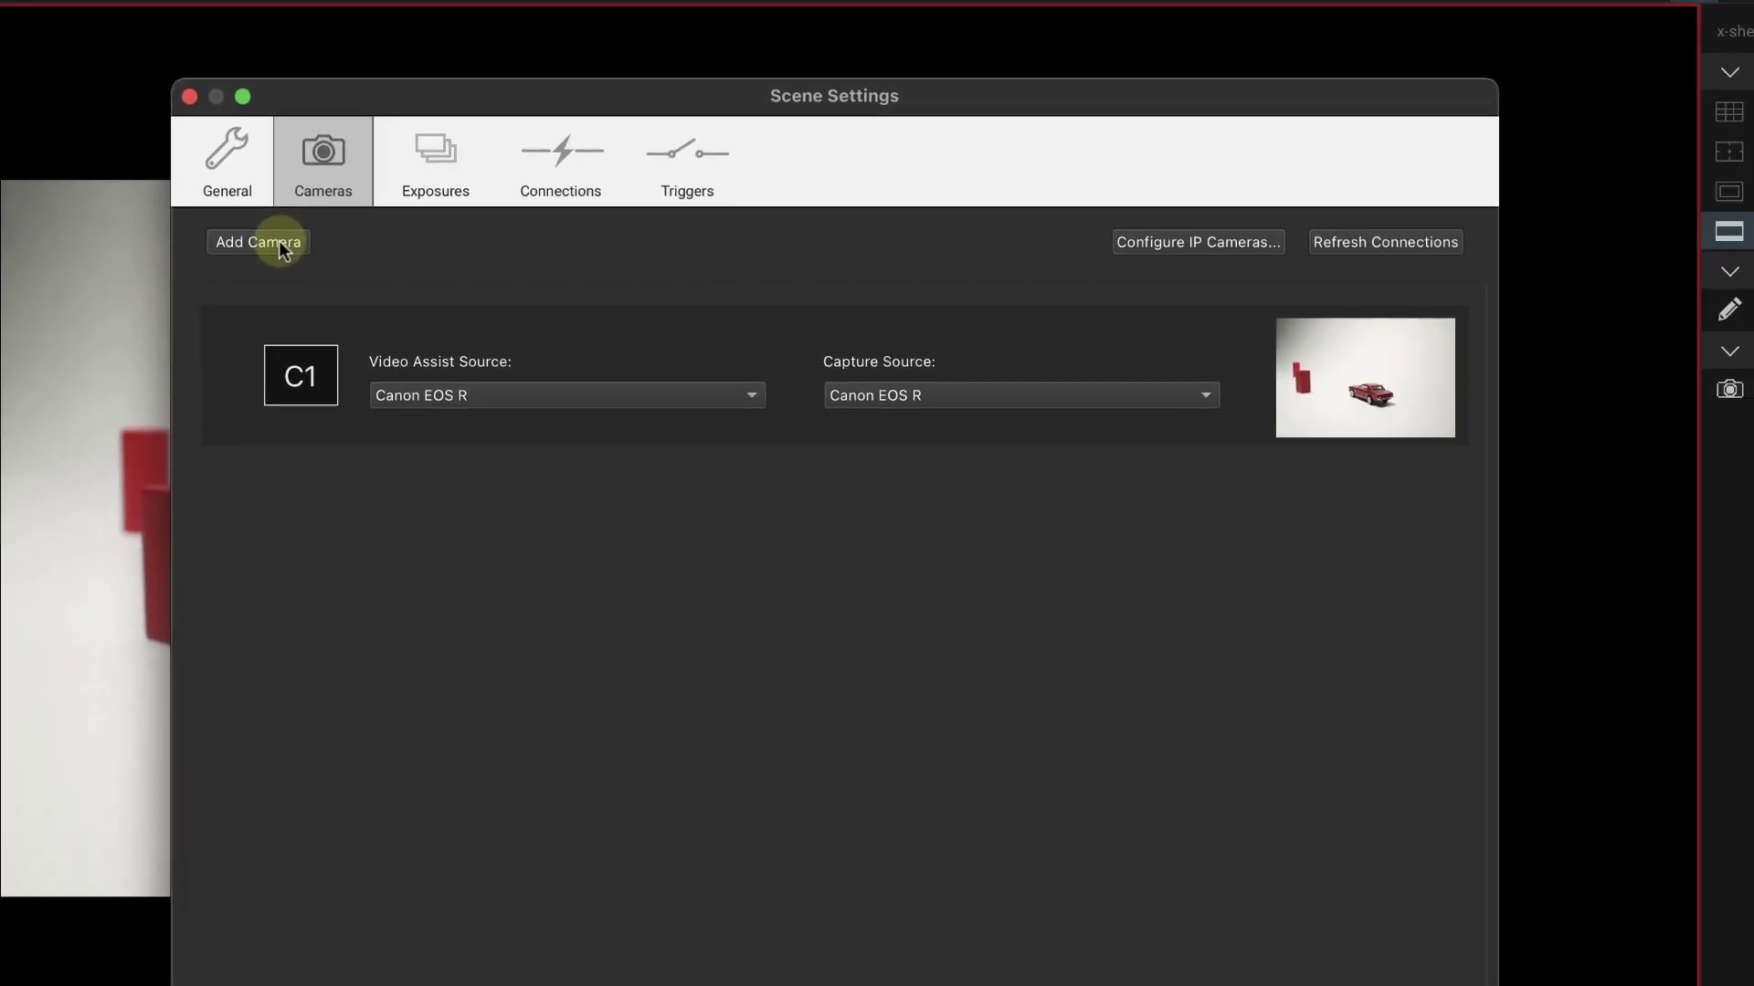
left_click(353, 271)
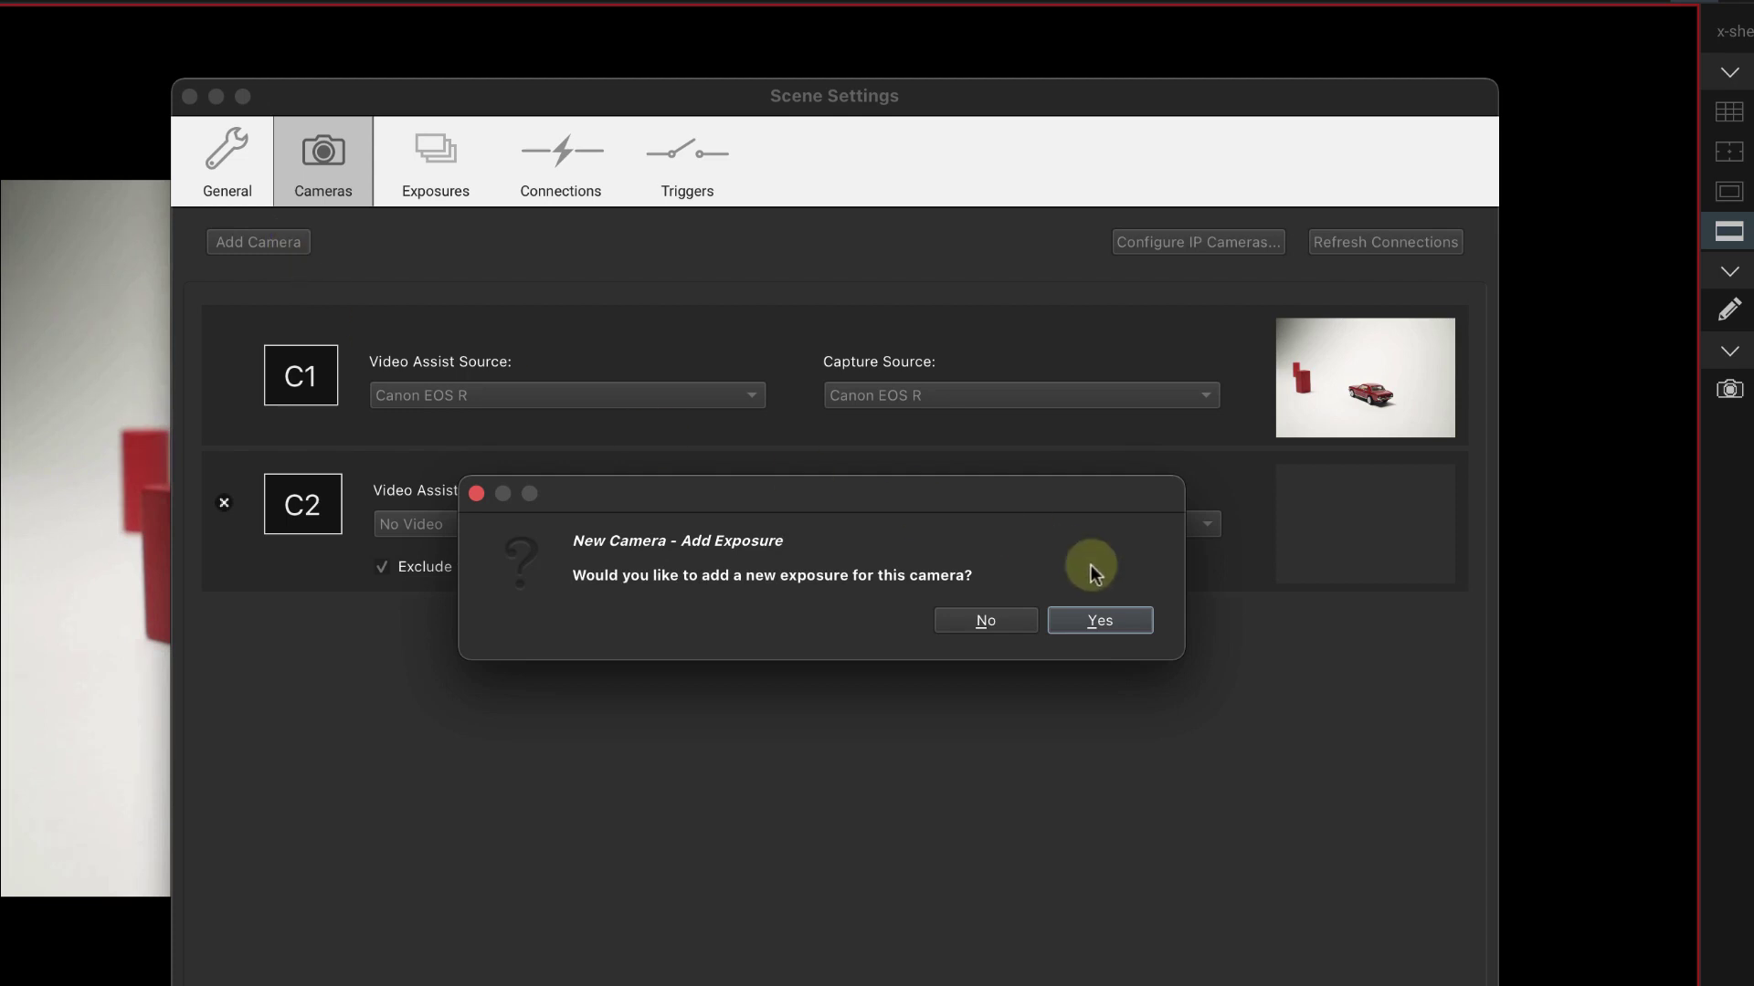
left_click(1123, 619)
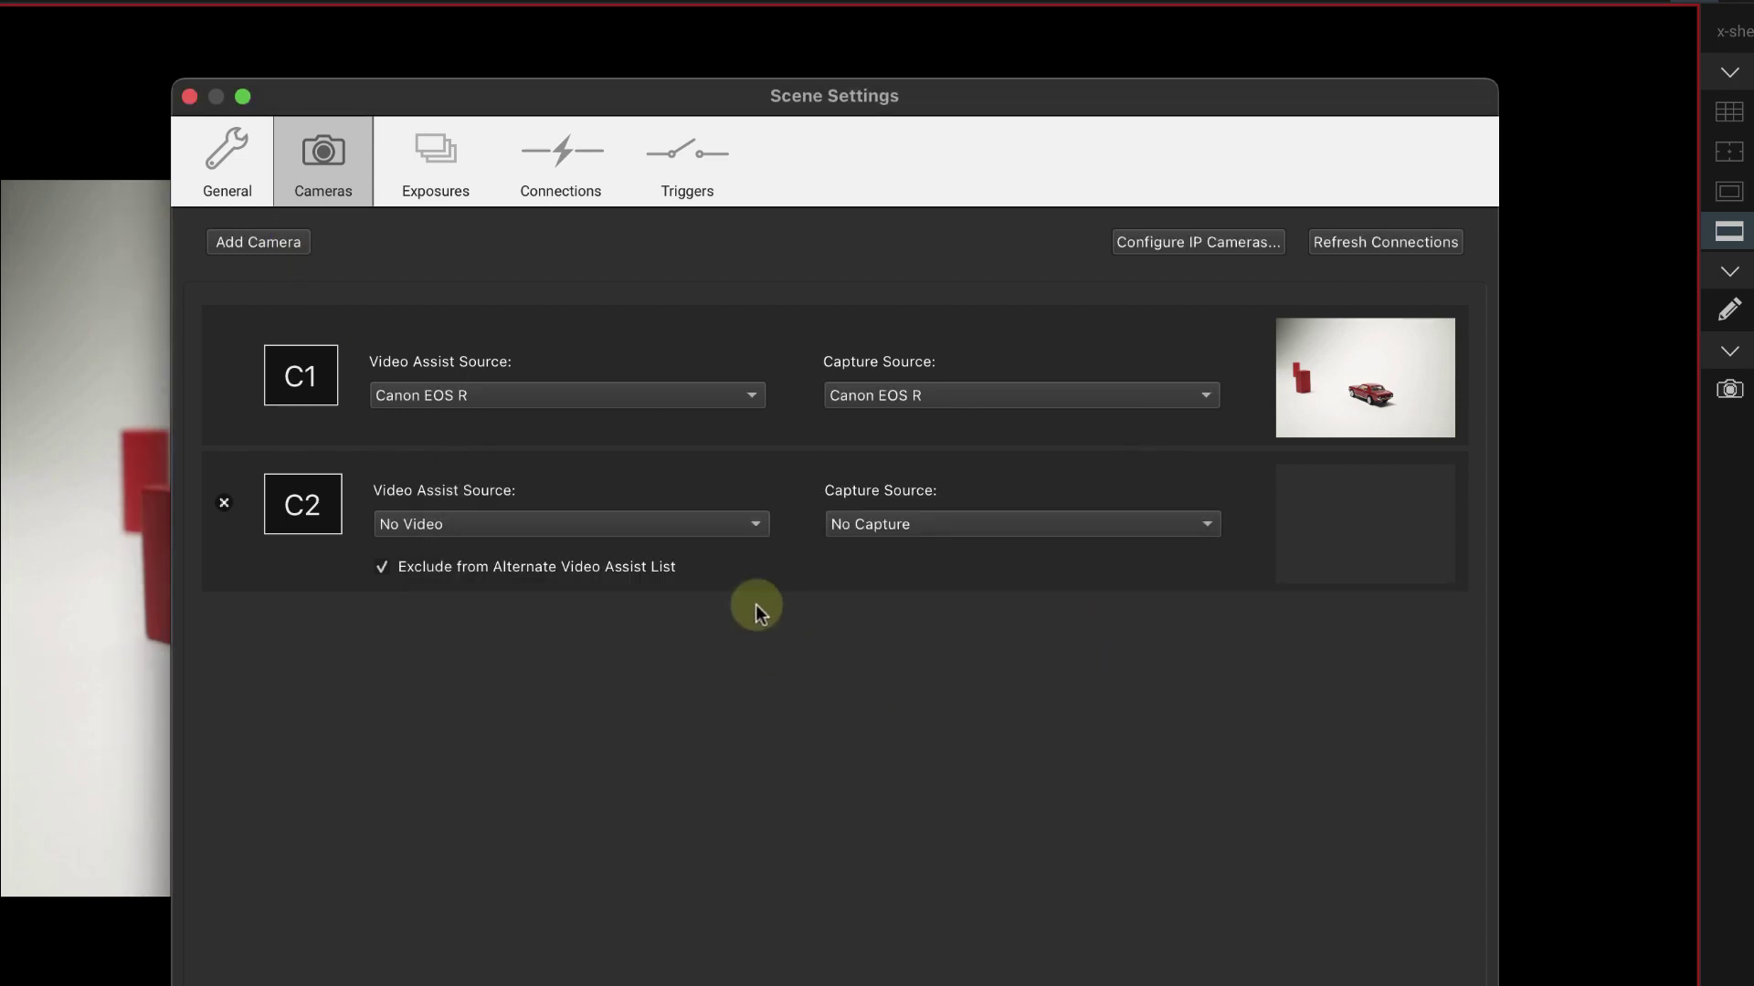
left_click(649, 523)
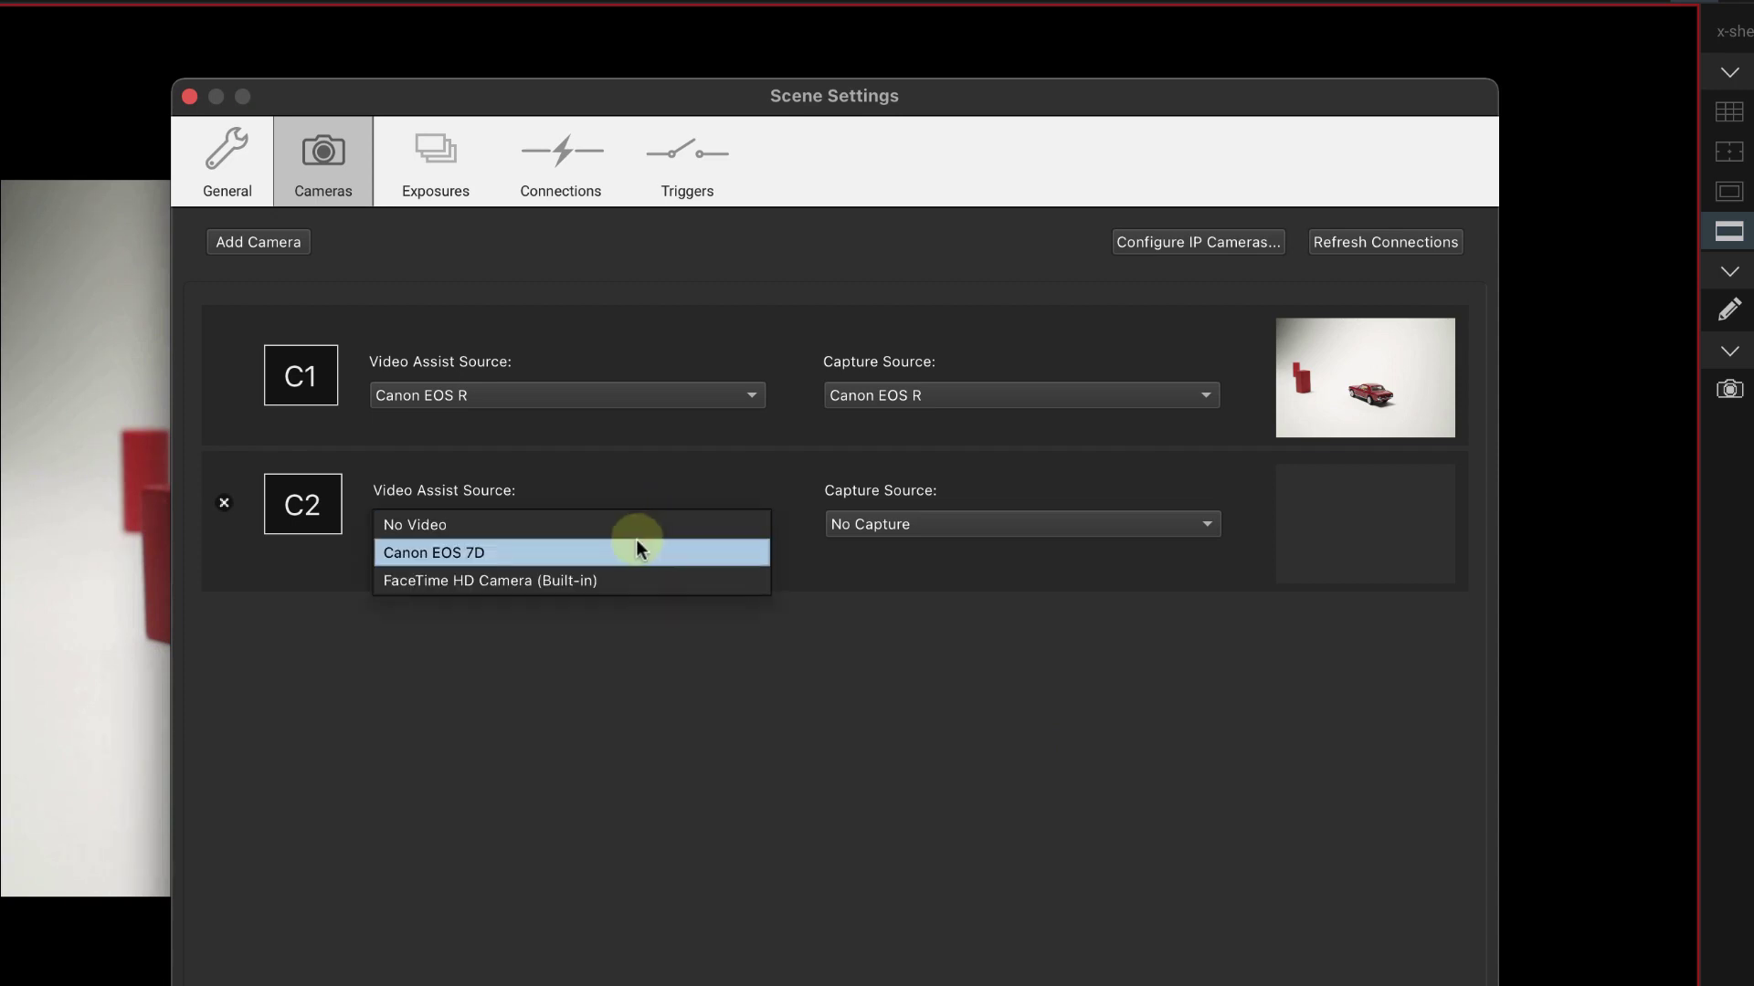
left_click(632, 544)
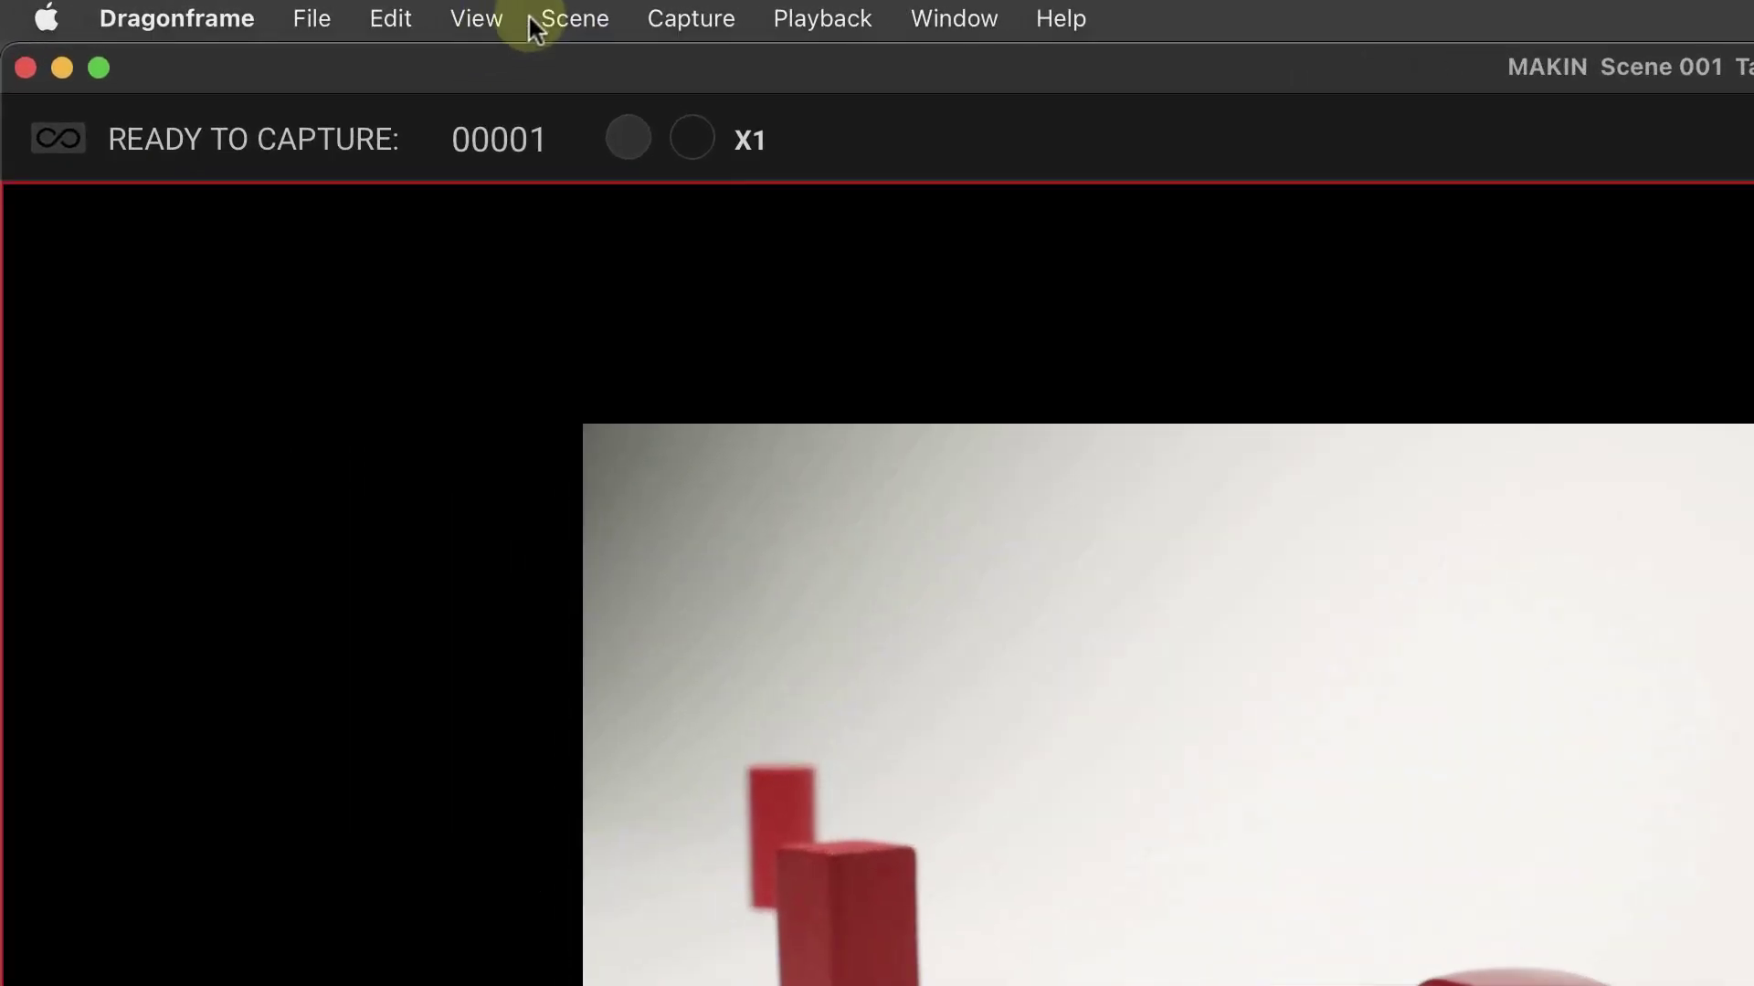
- In Scene > Exposures, tick the Making-Of checkbox on exposure X2
left_click(540, 22)
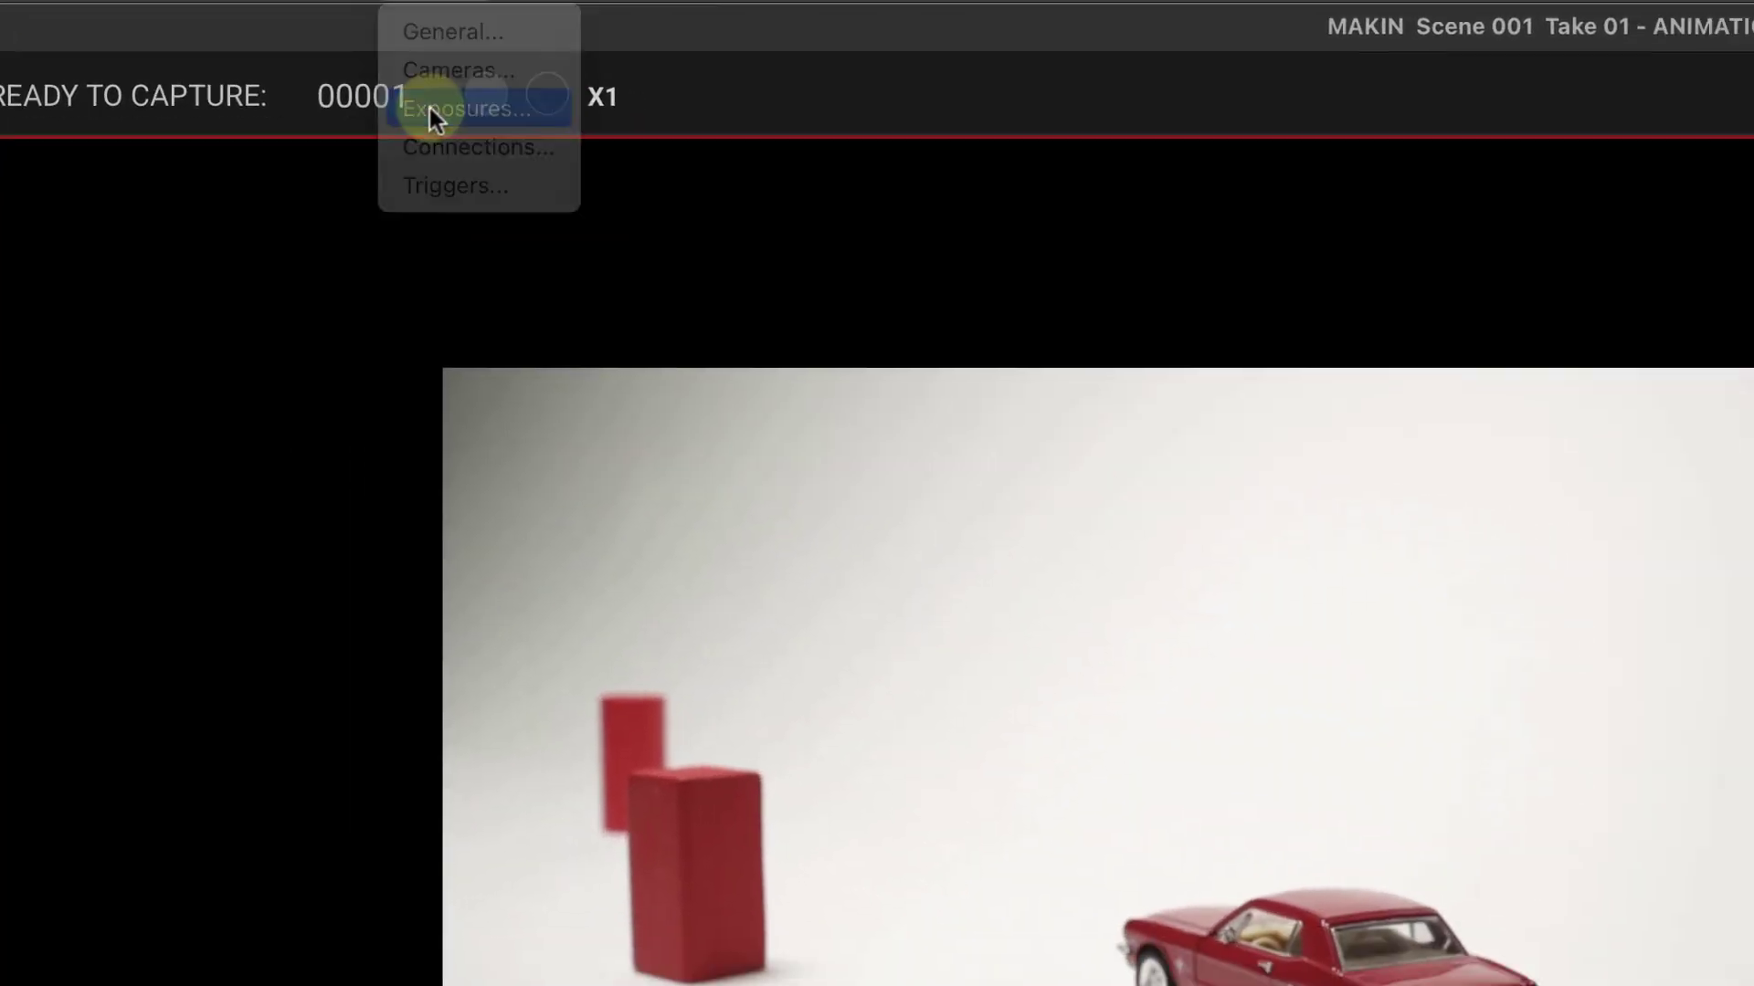
left_click(570, 152)
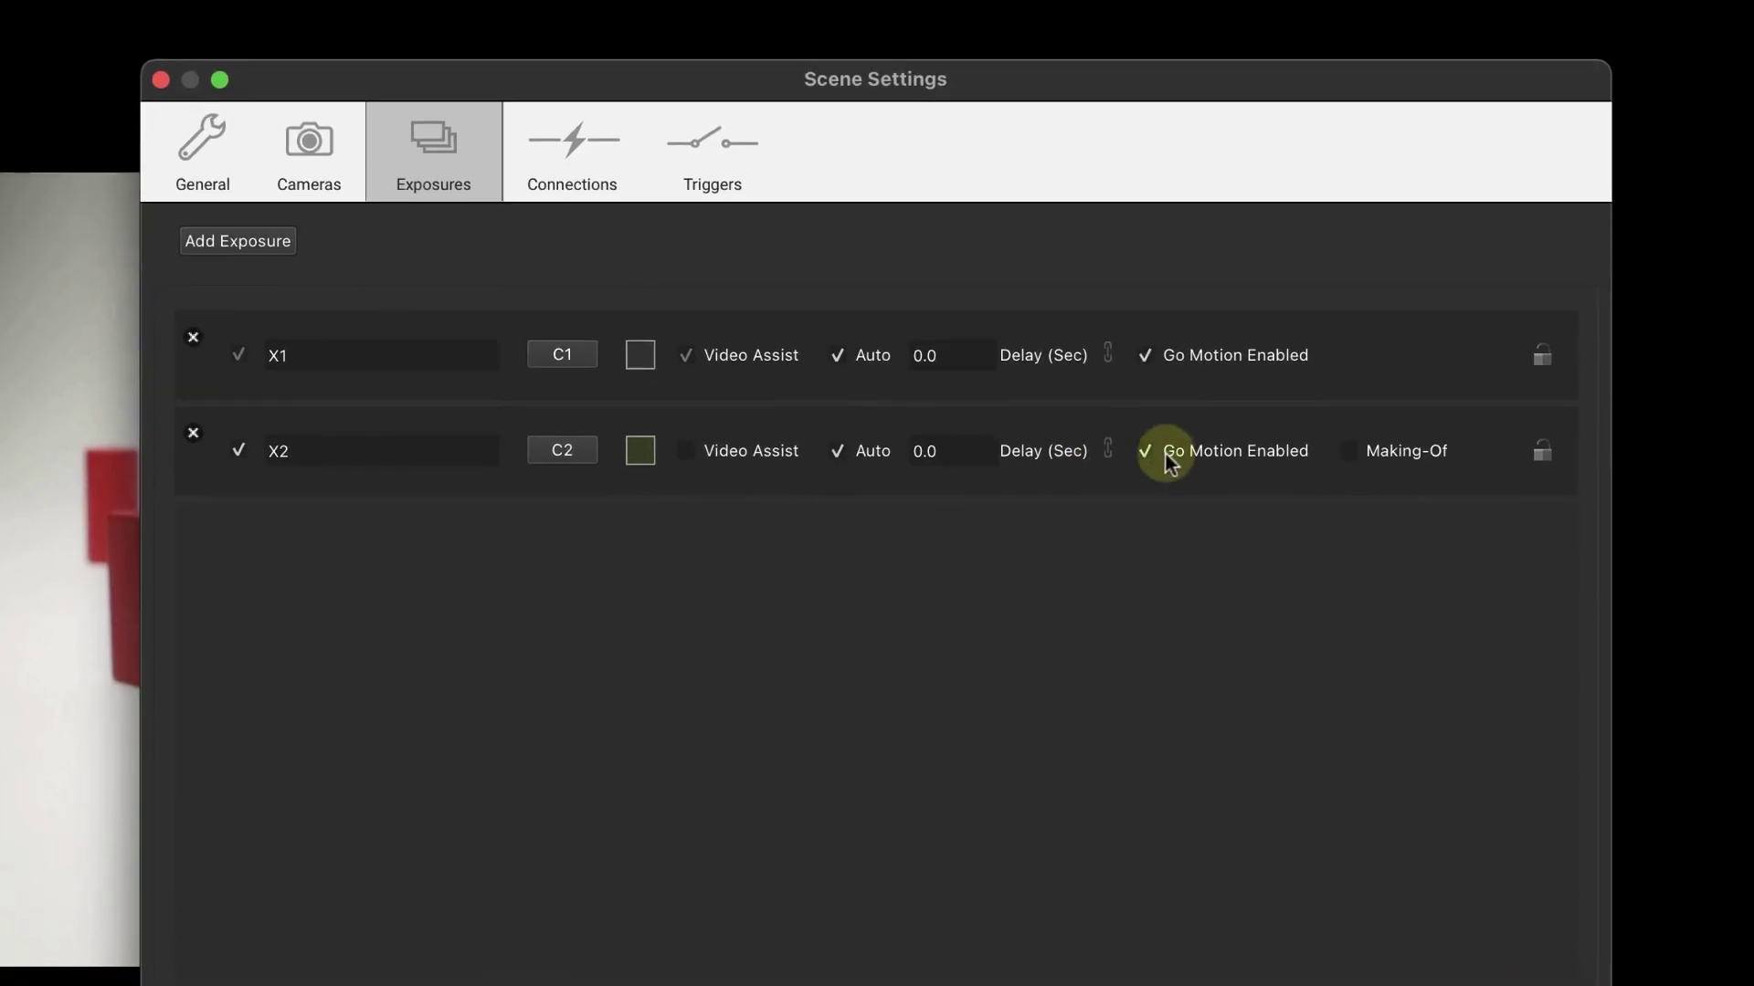
left_click(1349, 451)
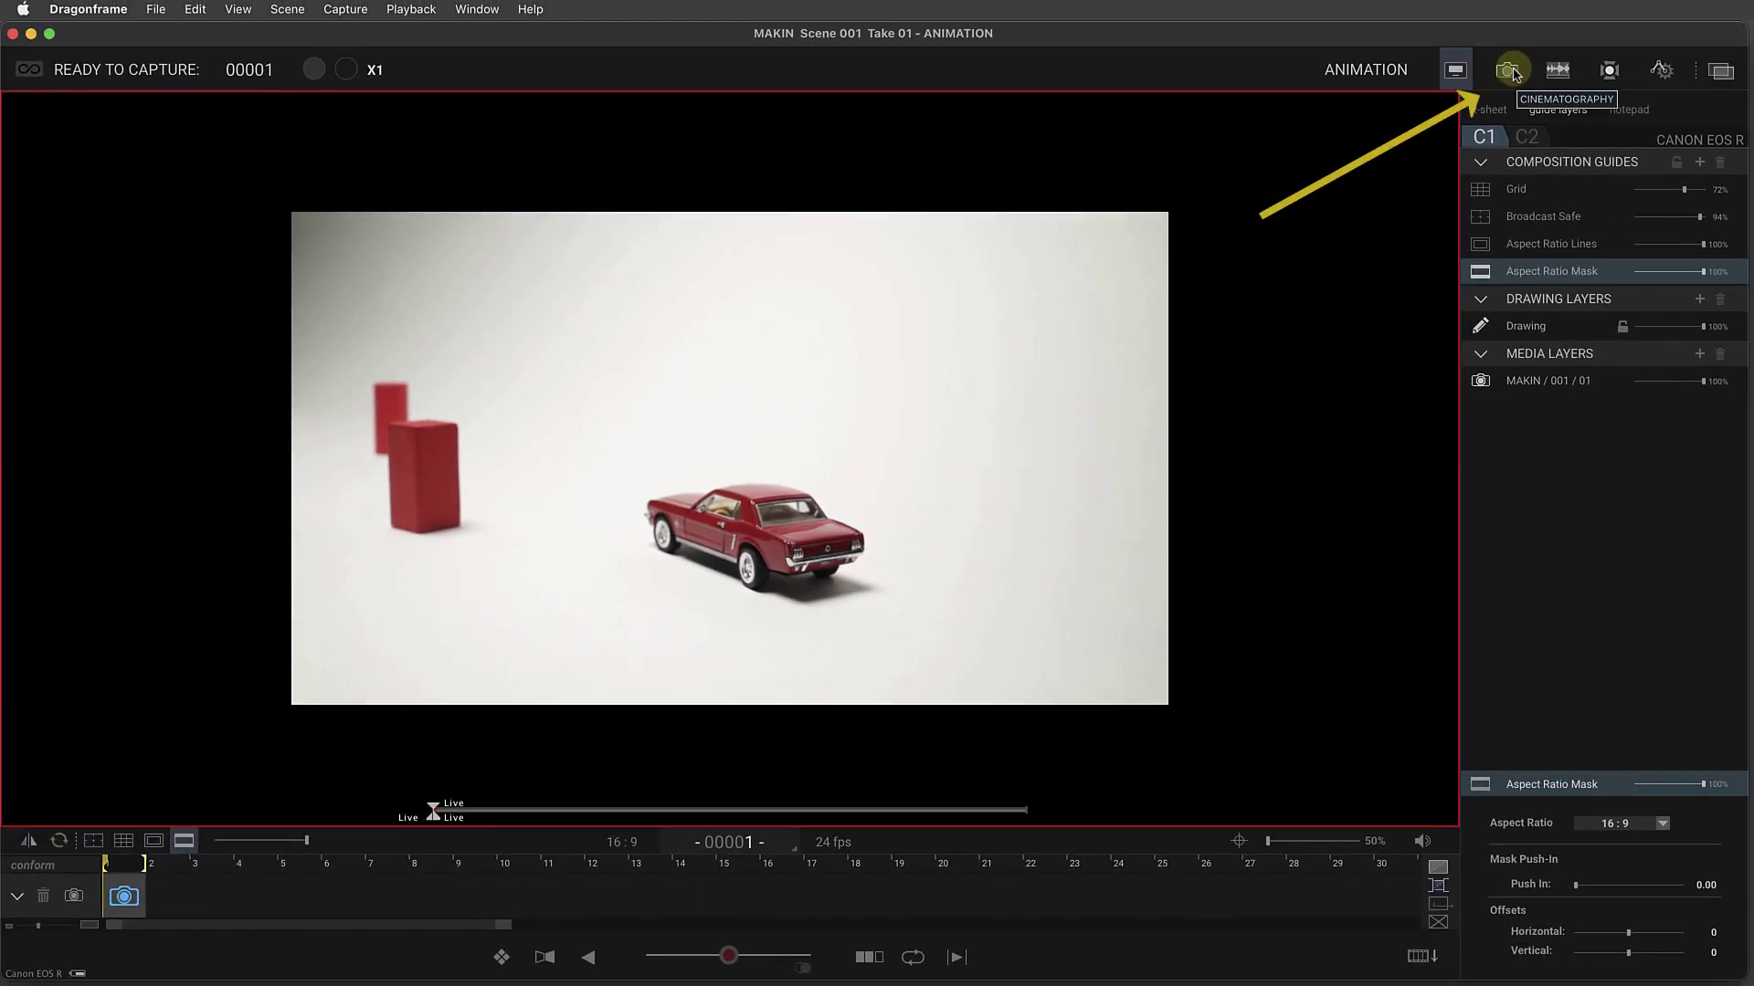
- In the Cinematography workspace, set the BTS exposure's shutter from 1/30 to 1/40 and take a test shot
left_click(1508, 71)
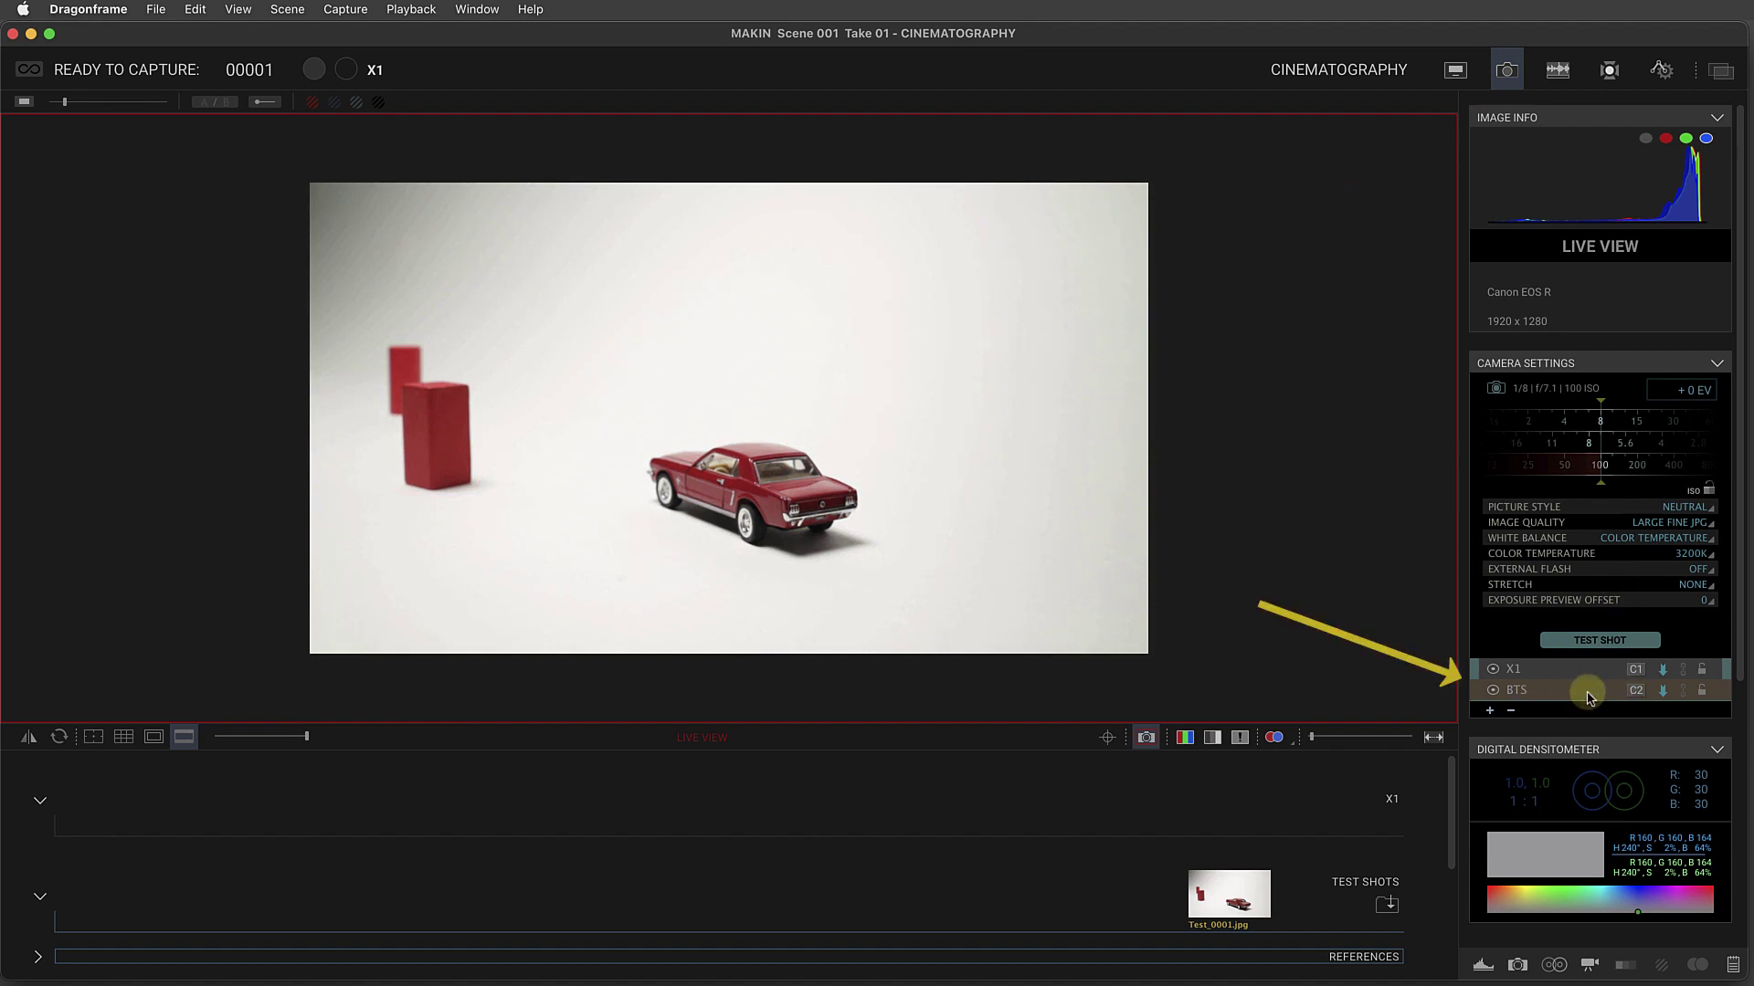
left_click(1587, 697)
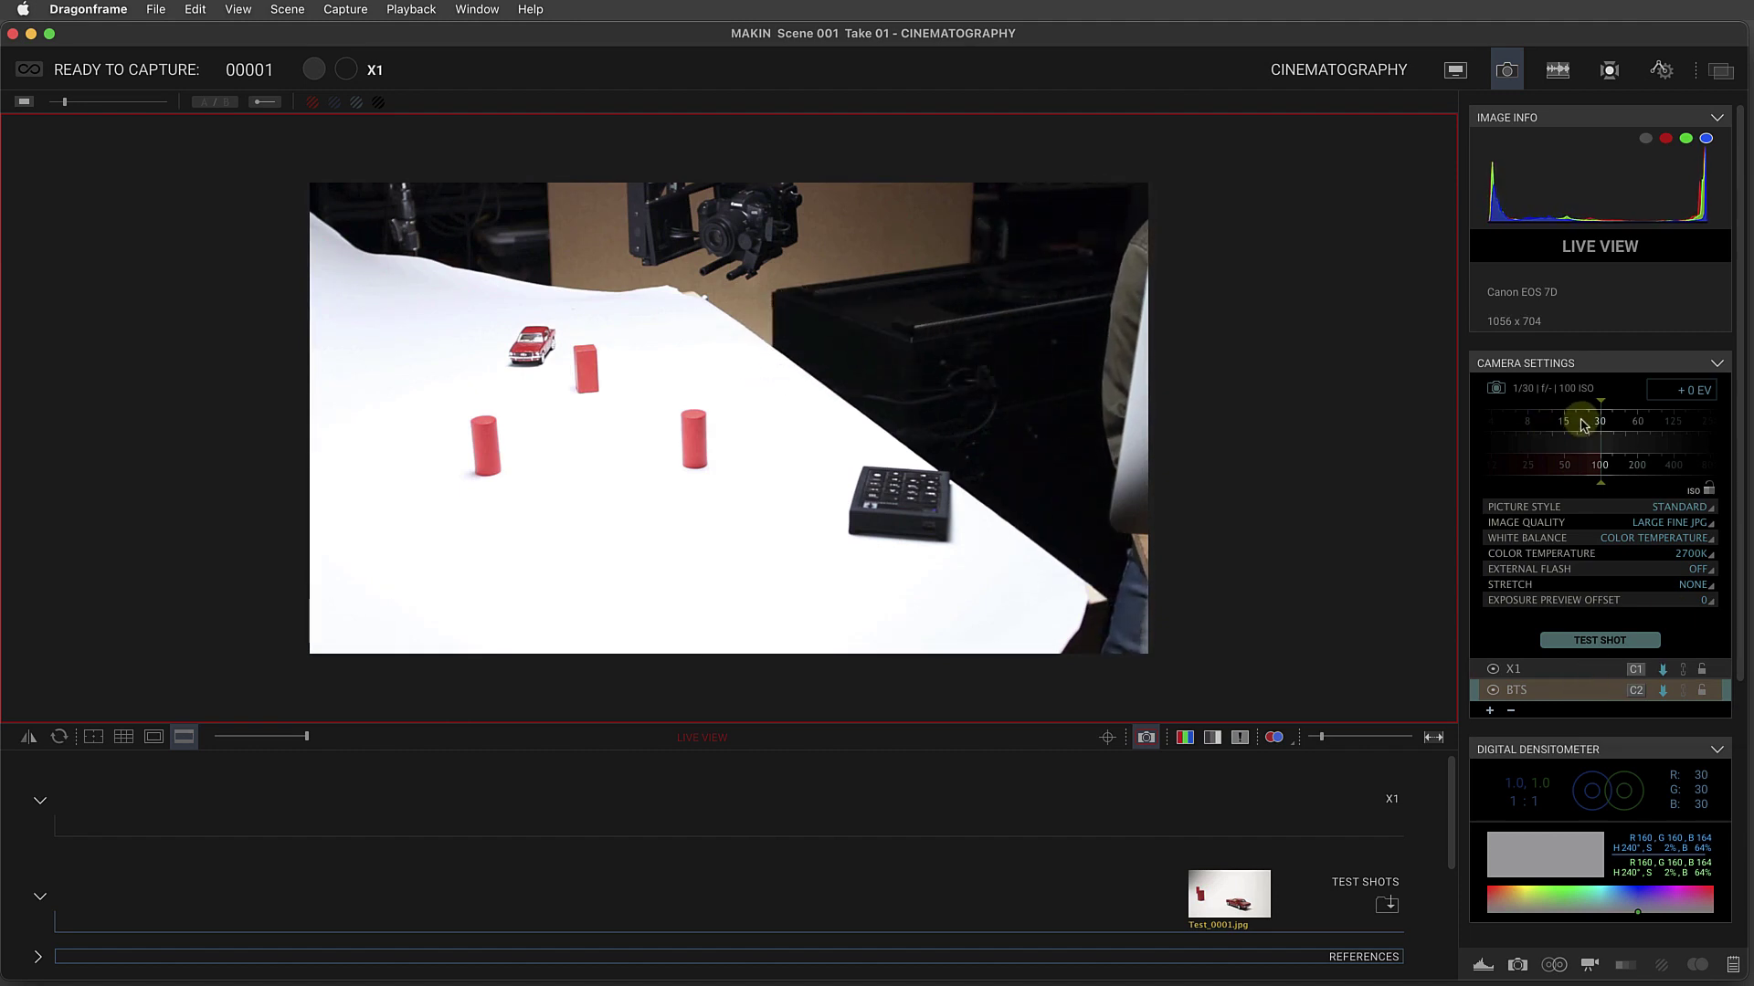
left_click_drag(1584, 425, 1571, 422)
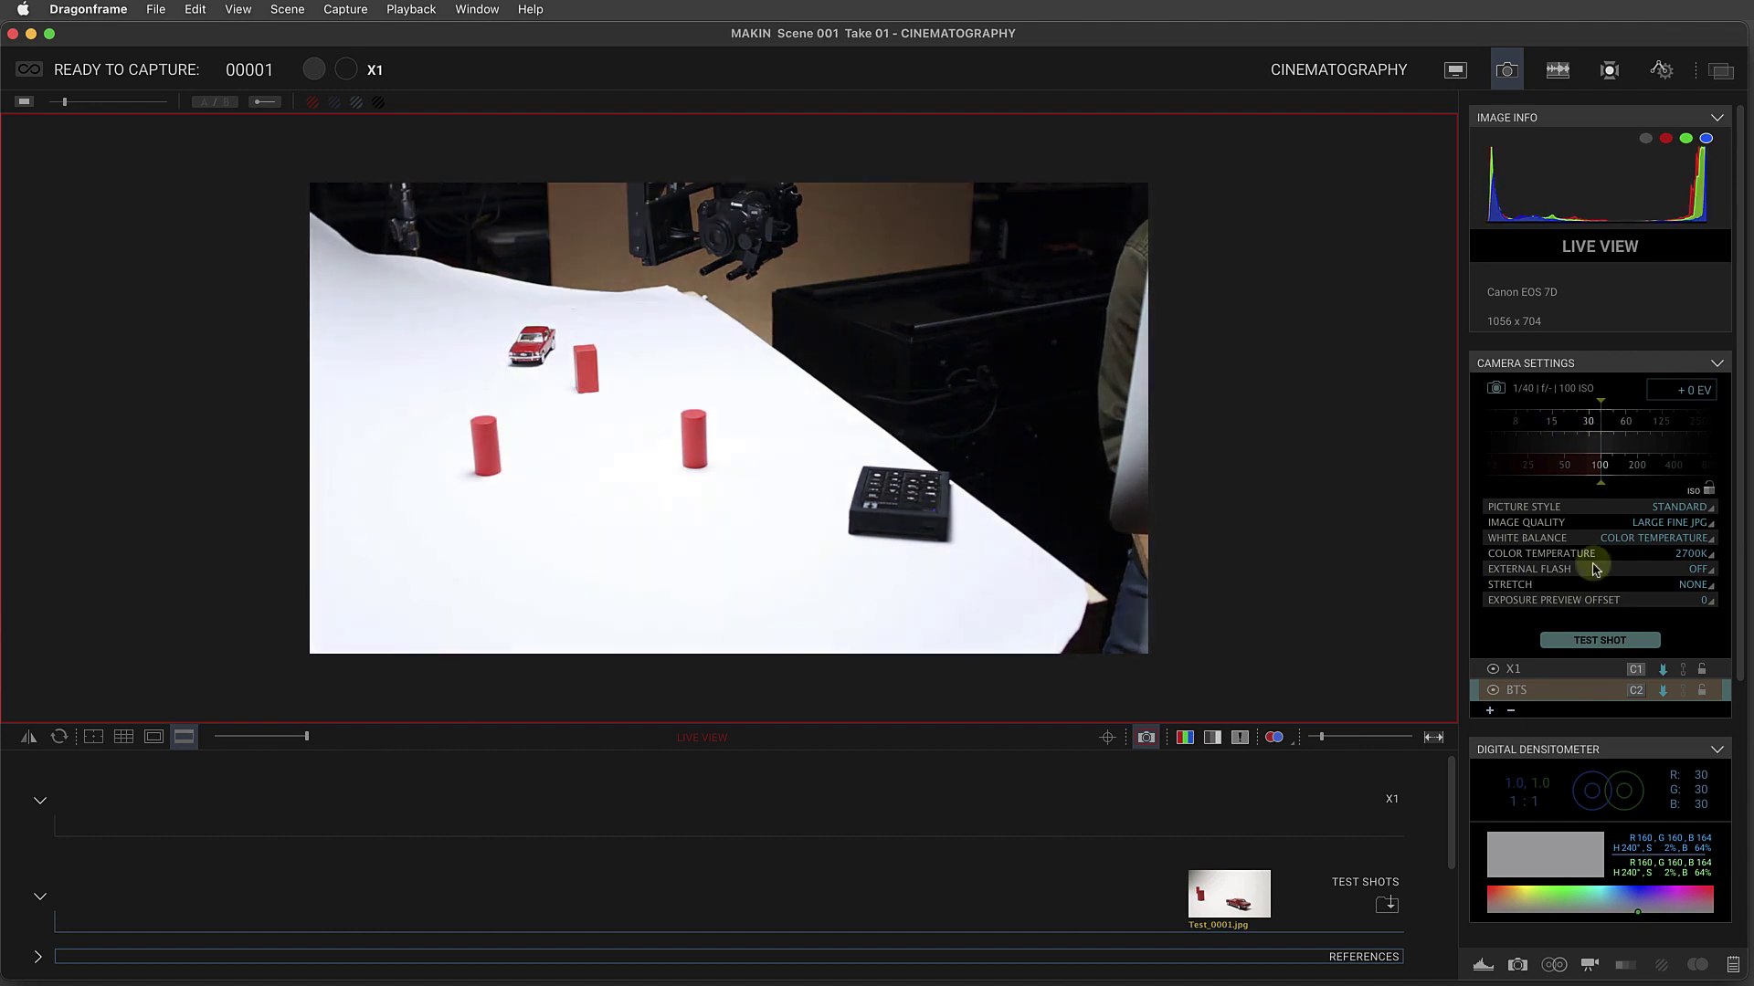
left_click(1594, 639)
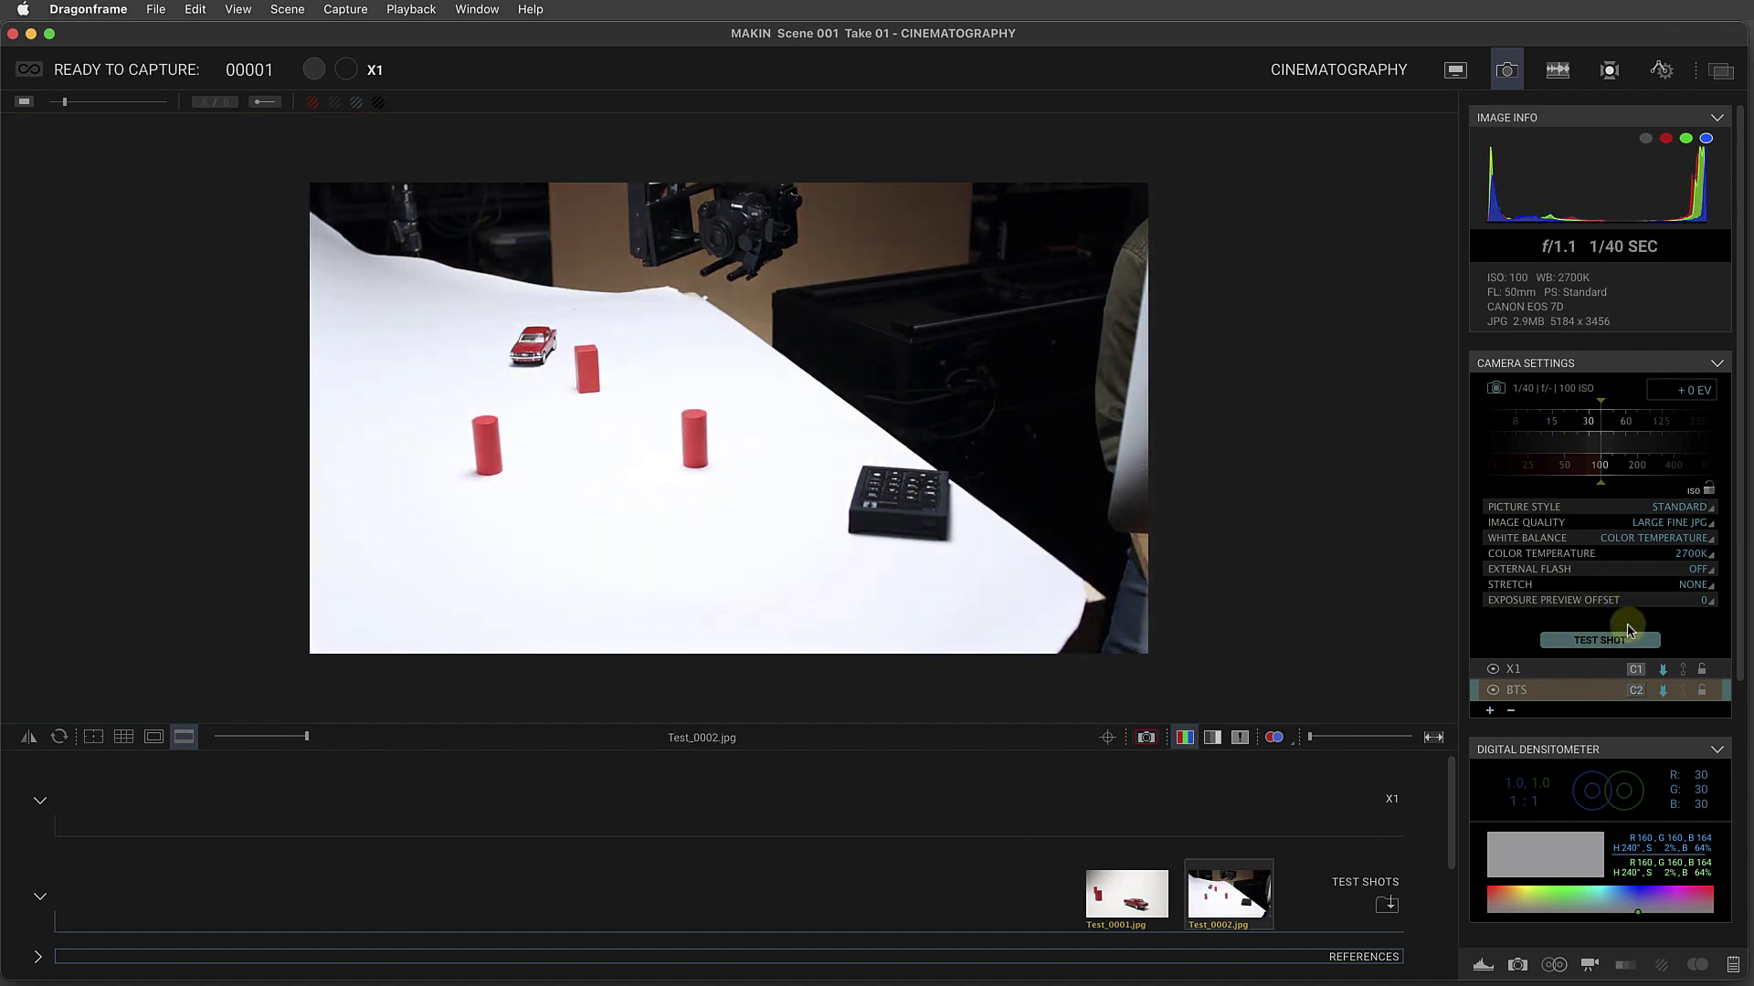
- Check the BTS camera, compare with X1's live feed, and return to the BTS exposure
left_click(1640, 691)
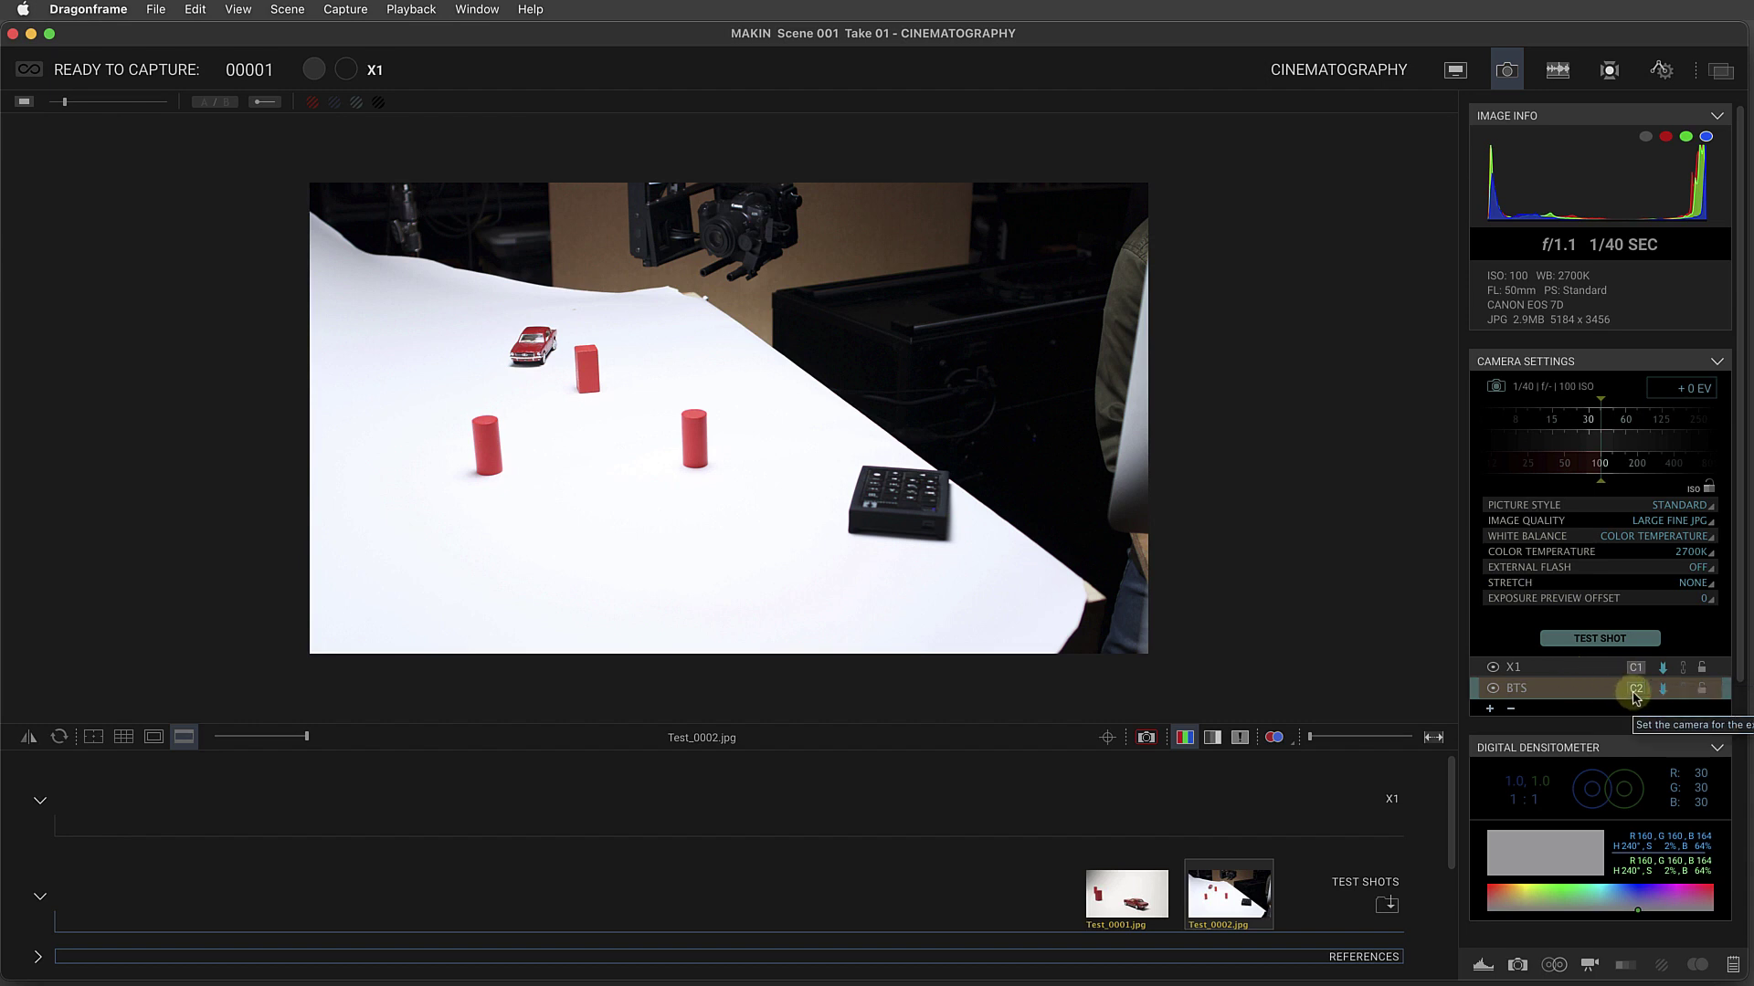
left_click(1591, 673)
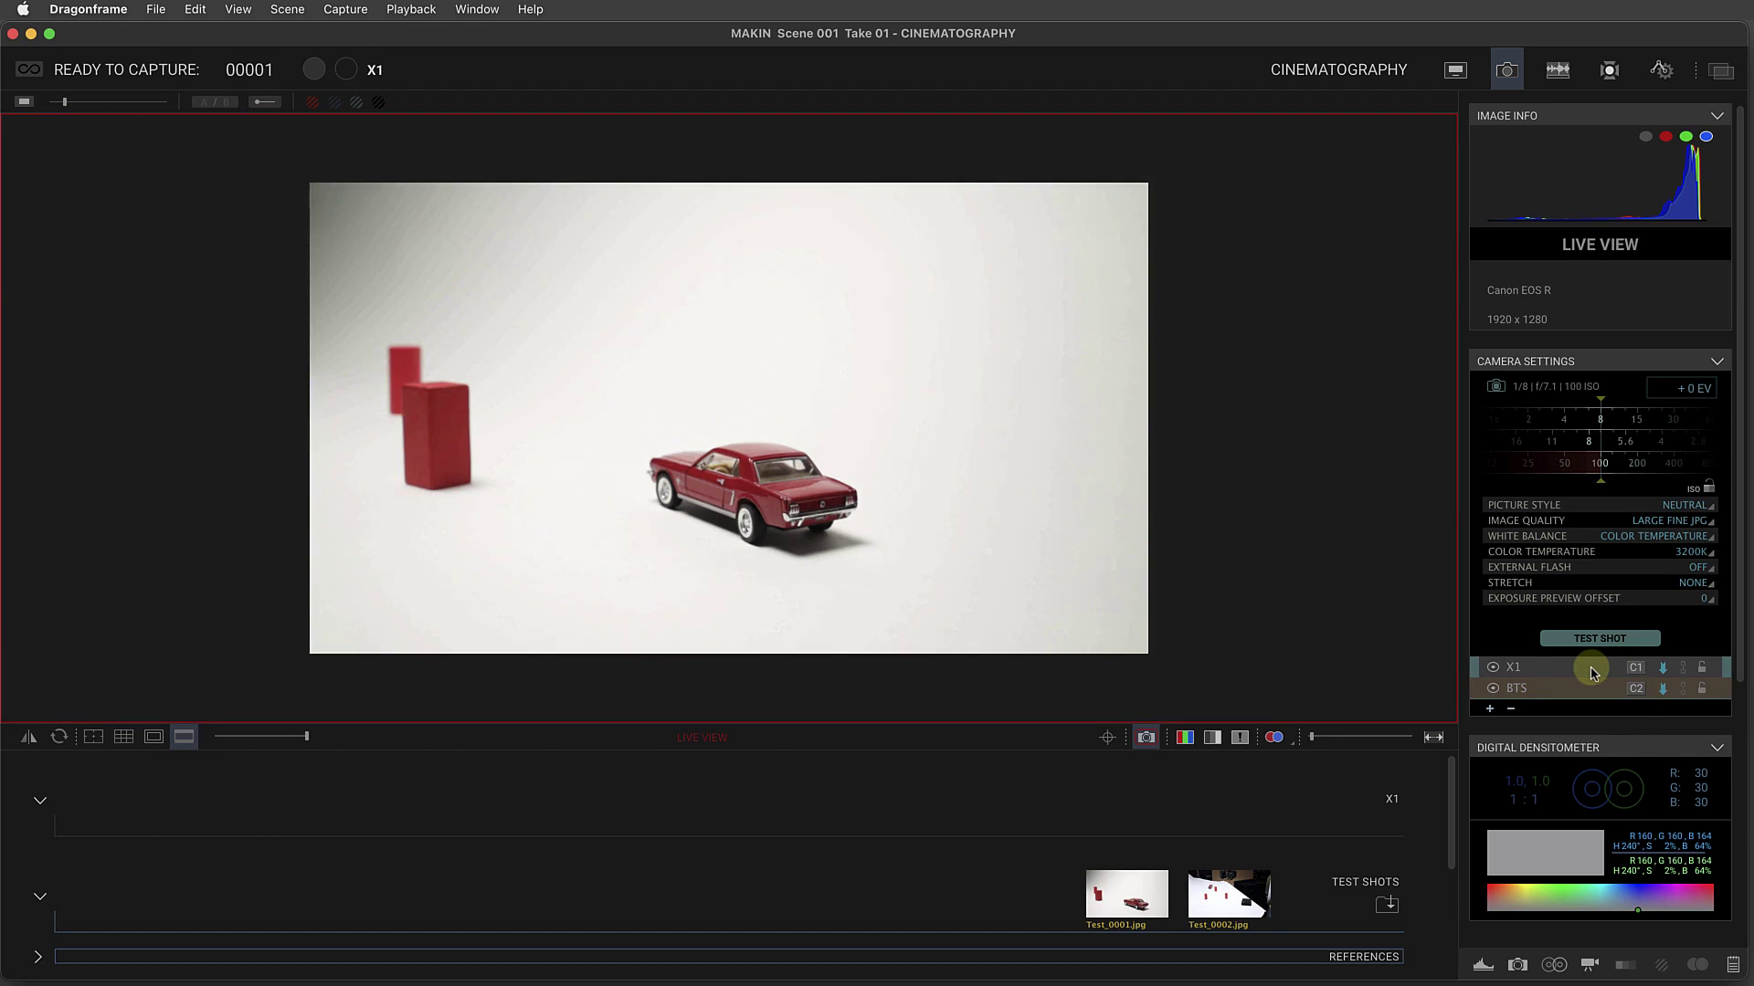
left_click(1585, 688)
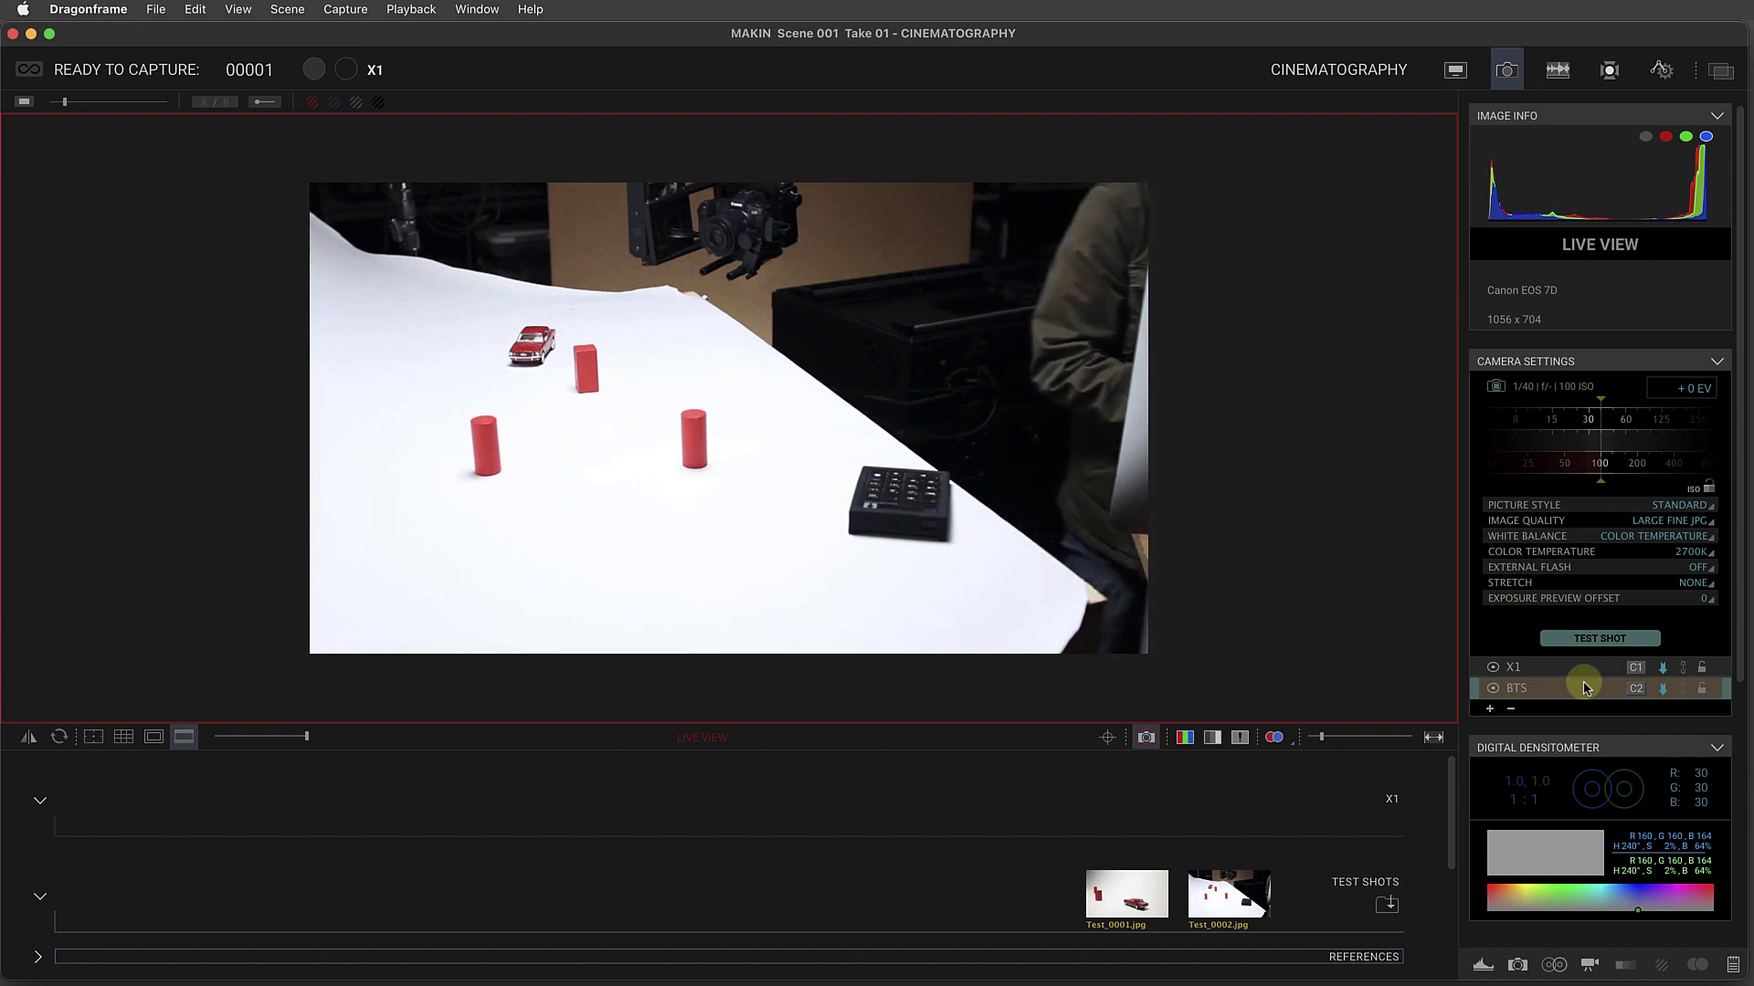
- Switch back to the Animation workspace and open Dragonframe > Preferences
left_click(1455, 70)
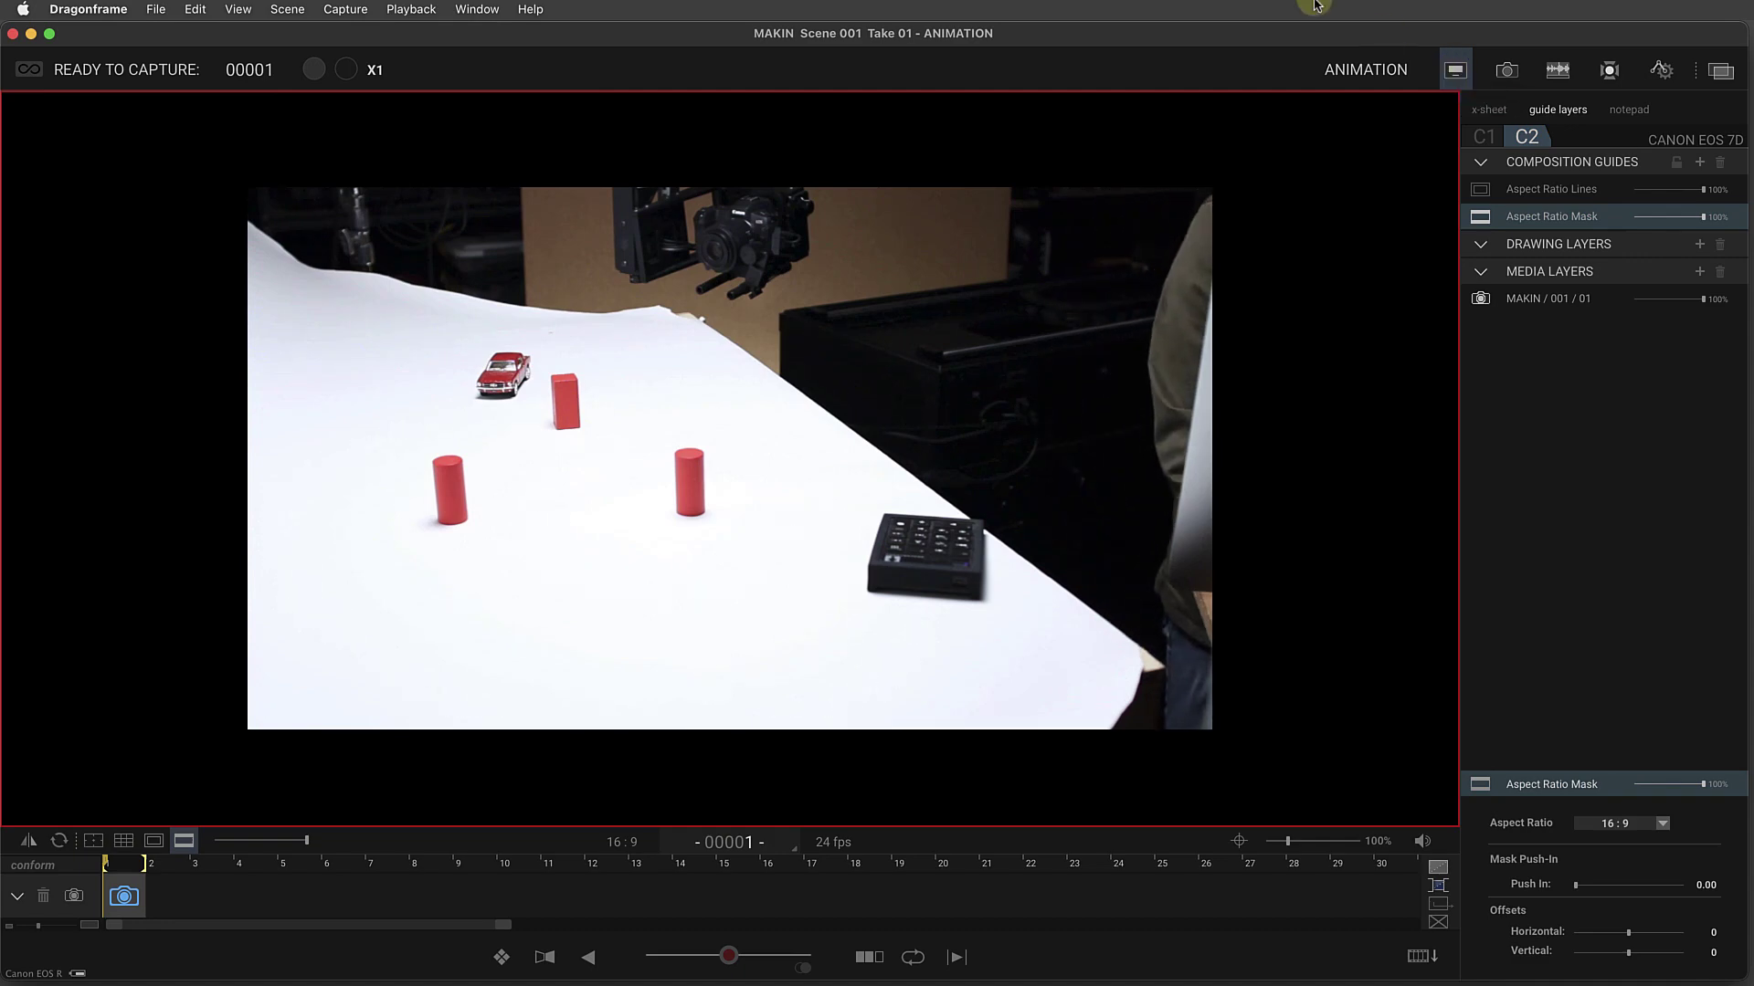
left_click(87, 9)
left_click(67, 62)
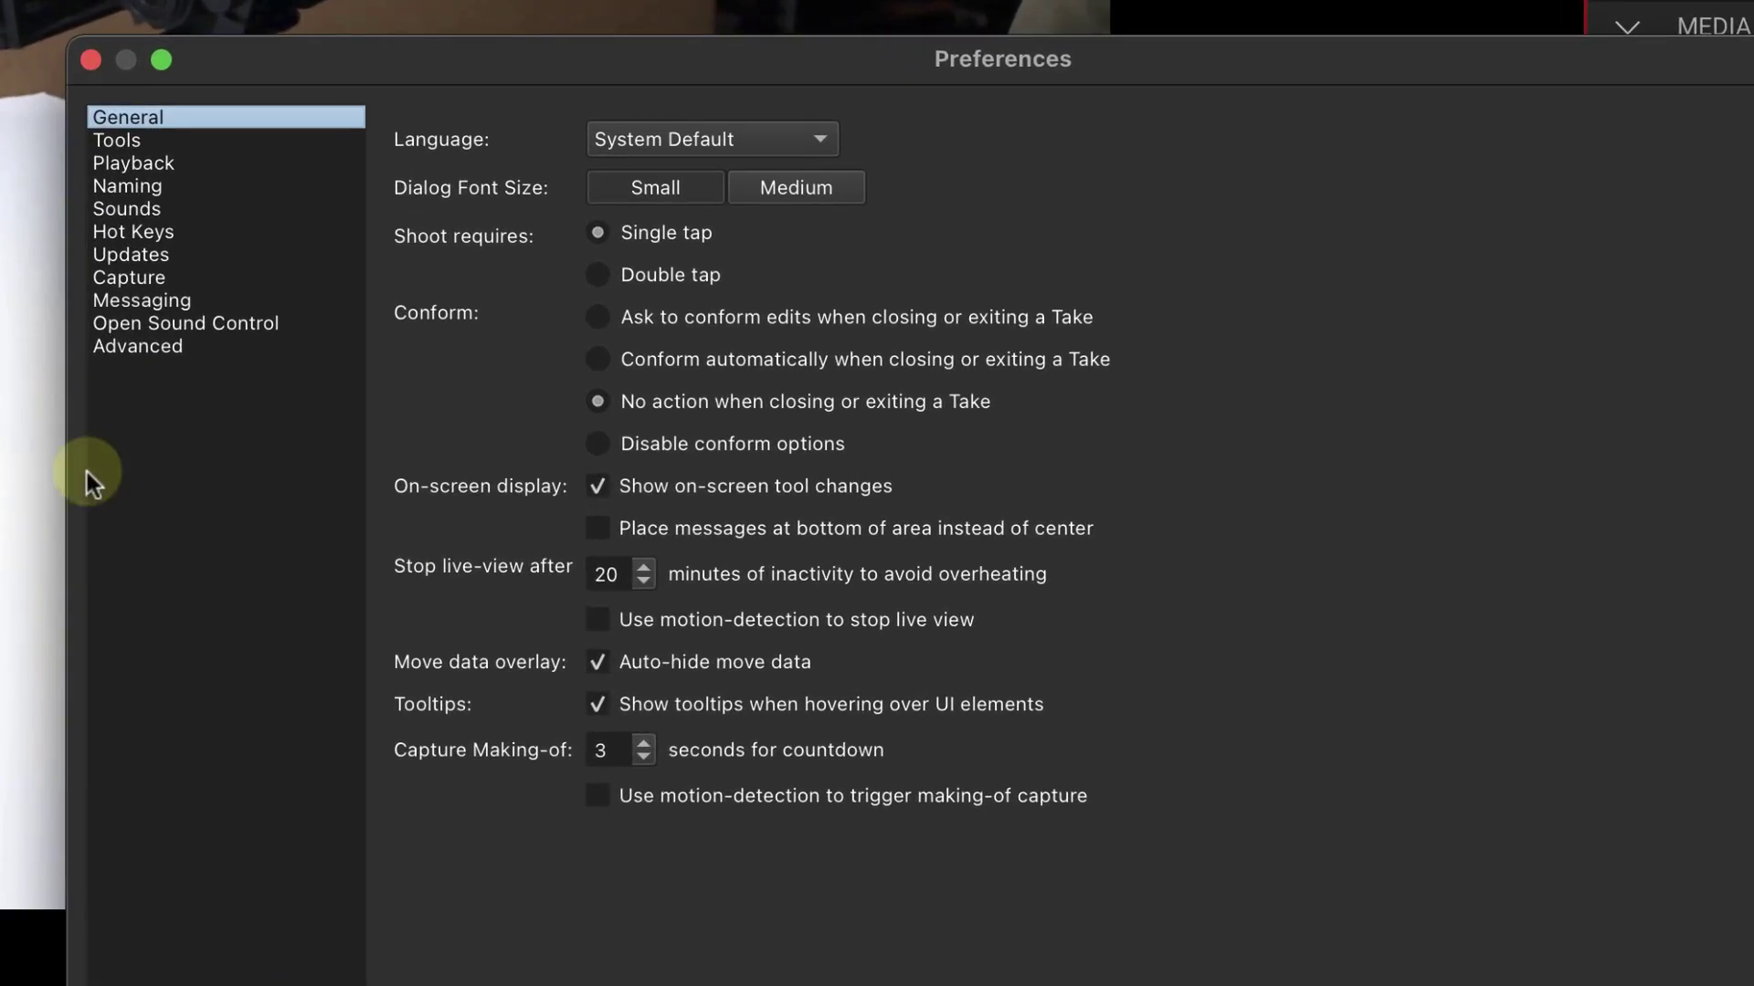
- Assign NUM * as the Capture Making Of hot key, then close Preferences
left_click(161, 232)
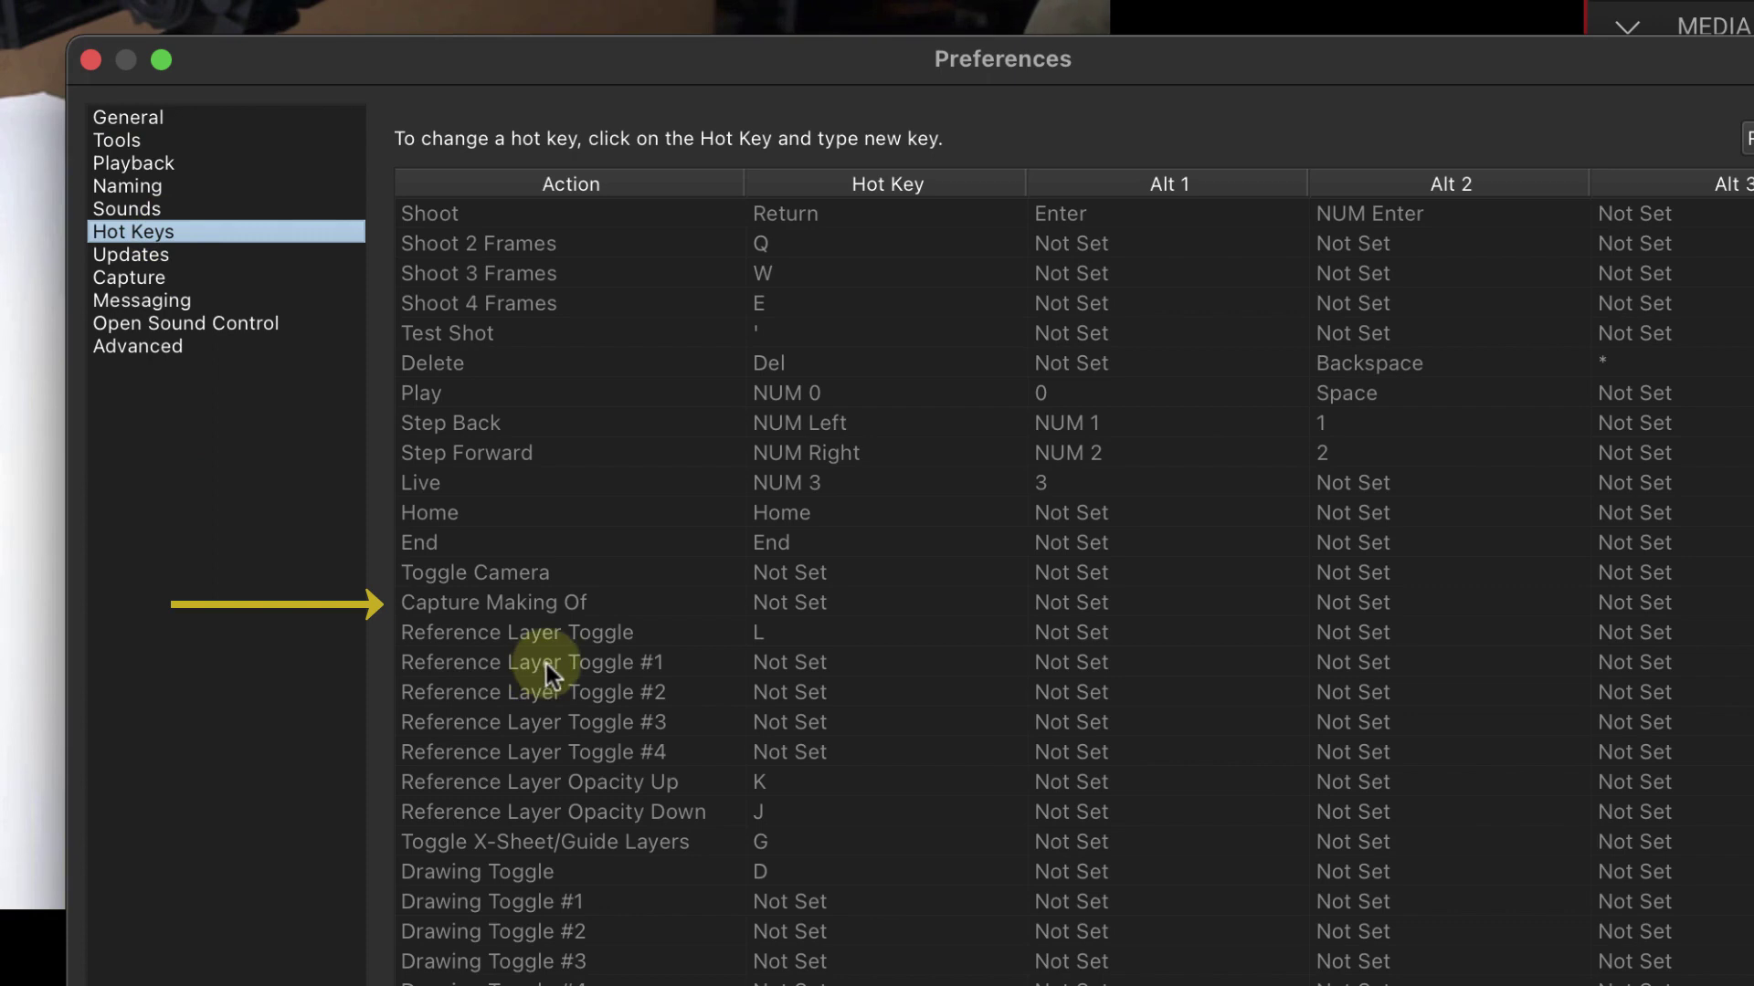
left_click(550, 601)
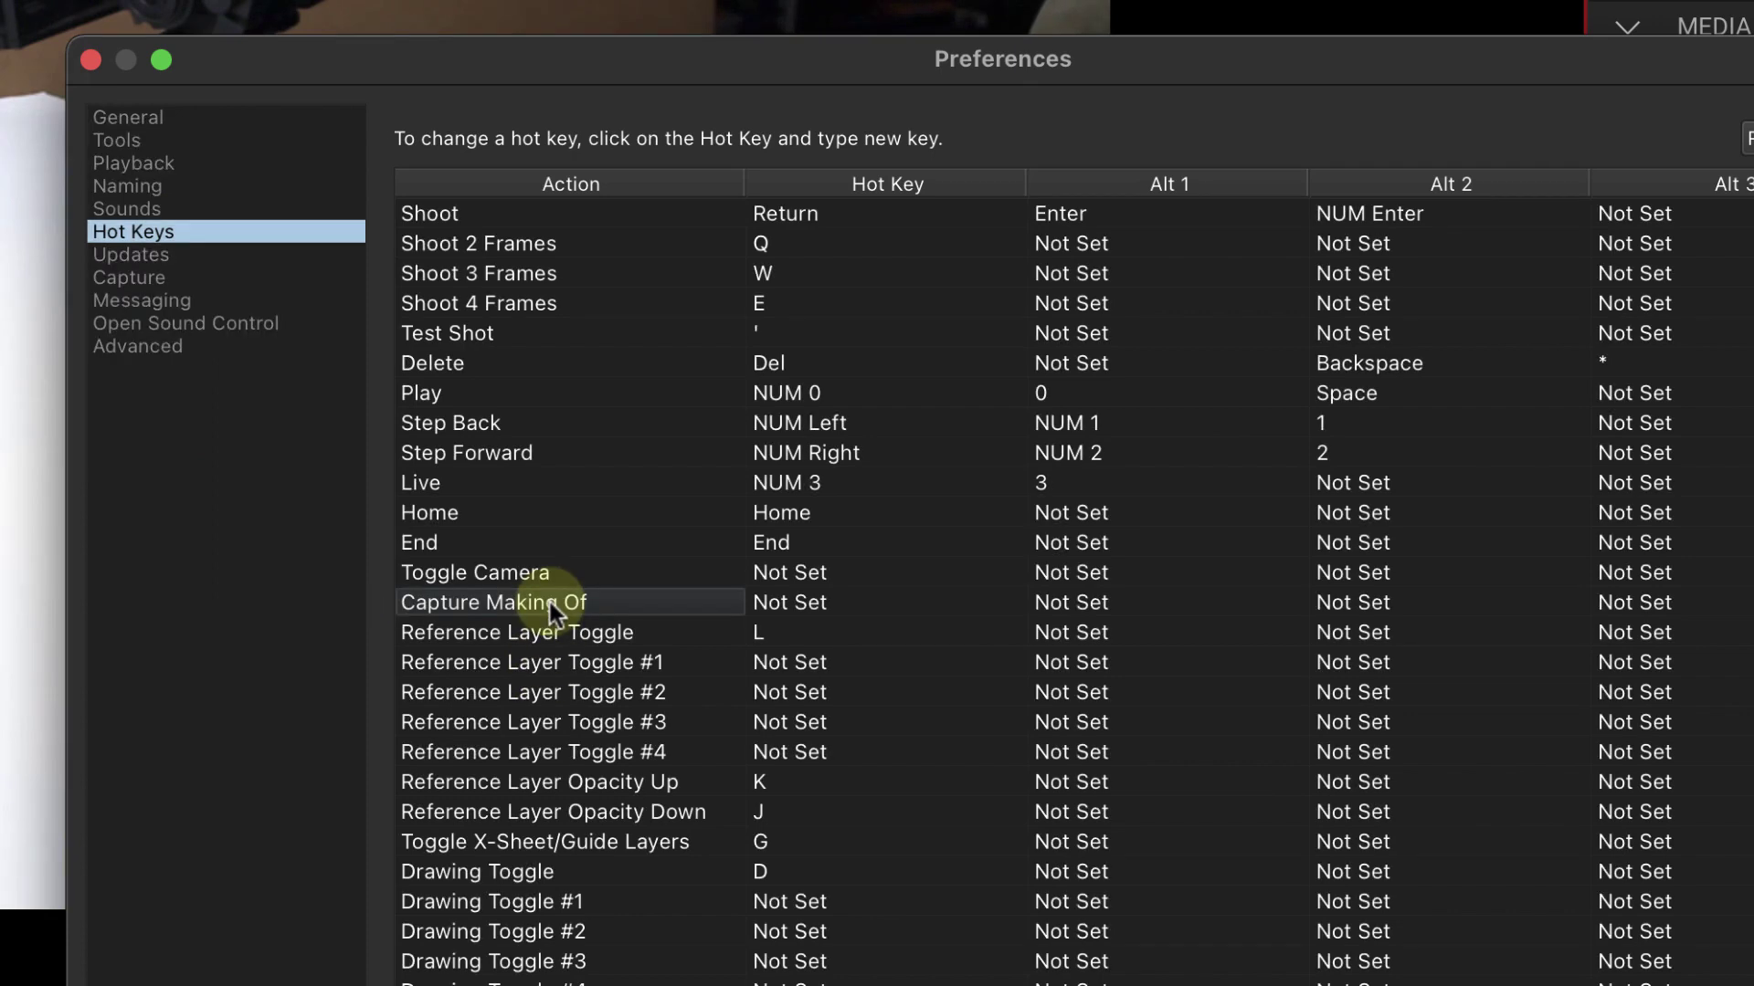
left_click(802, 600)
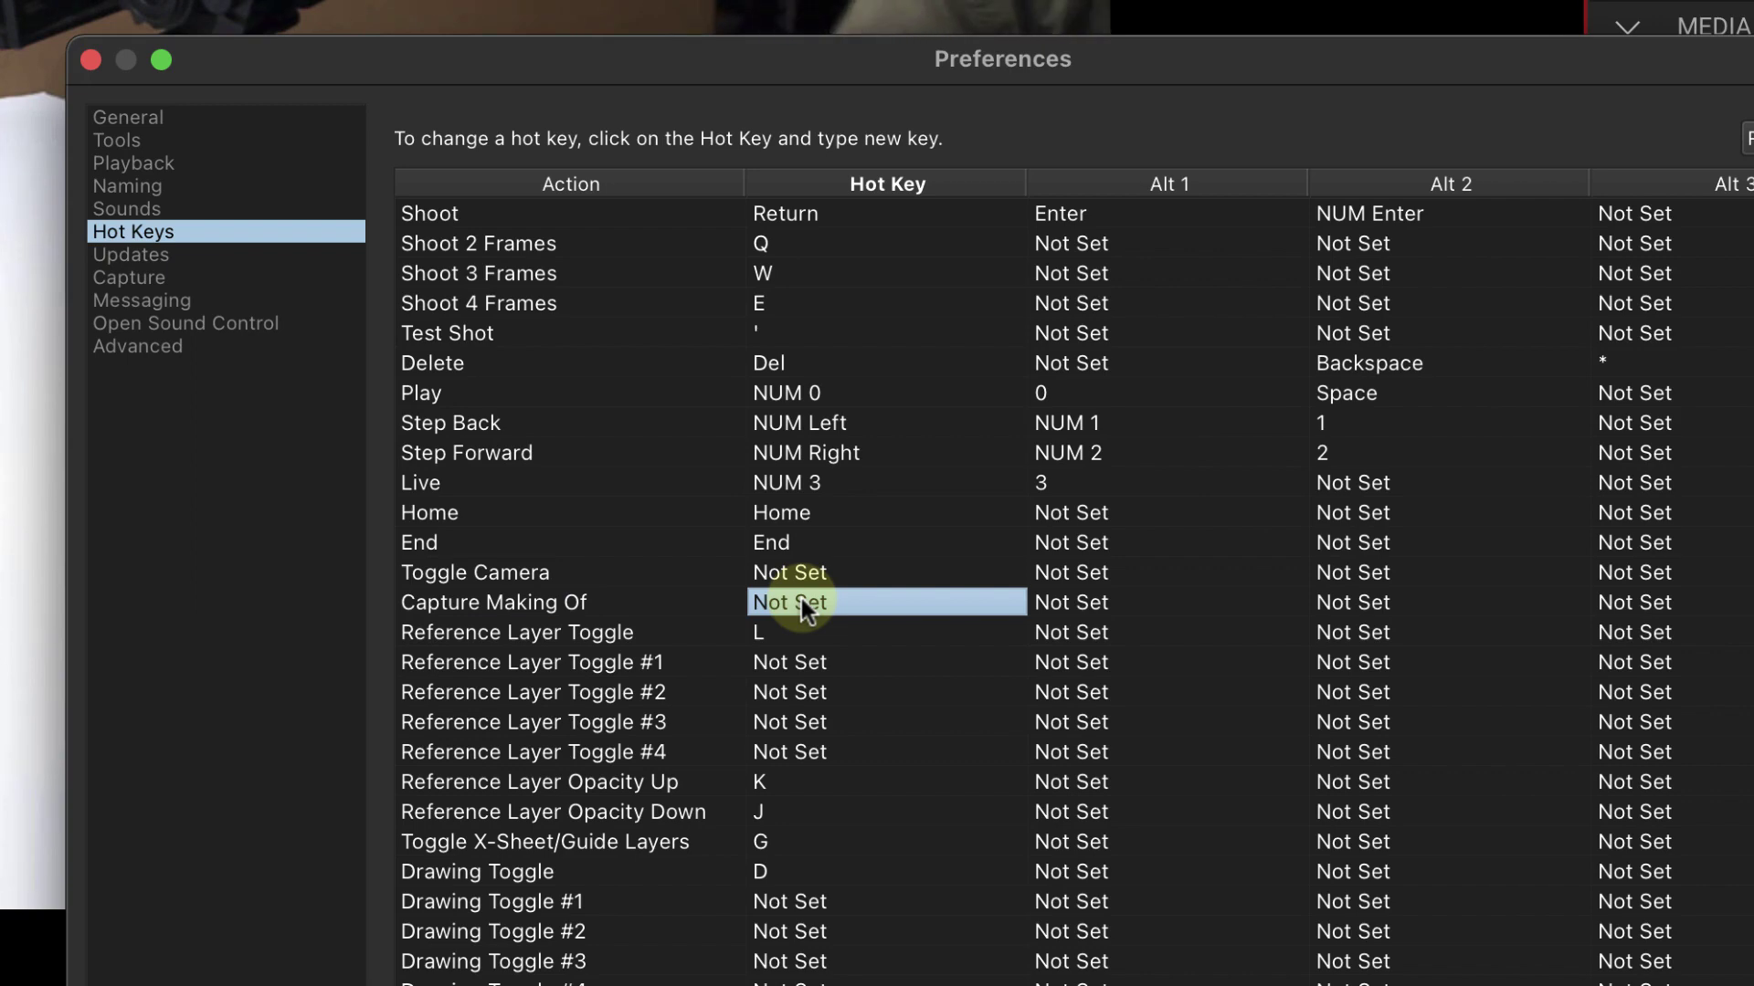
left_click(808, 600)
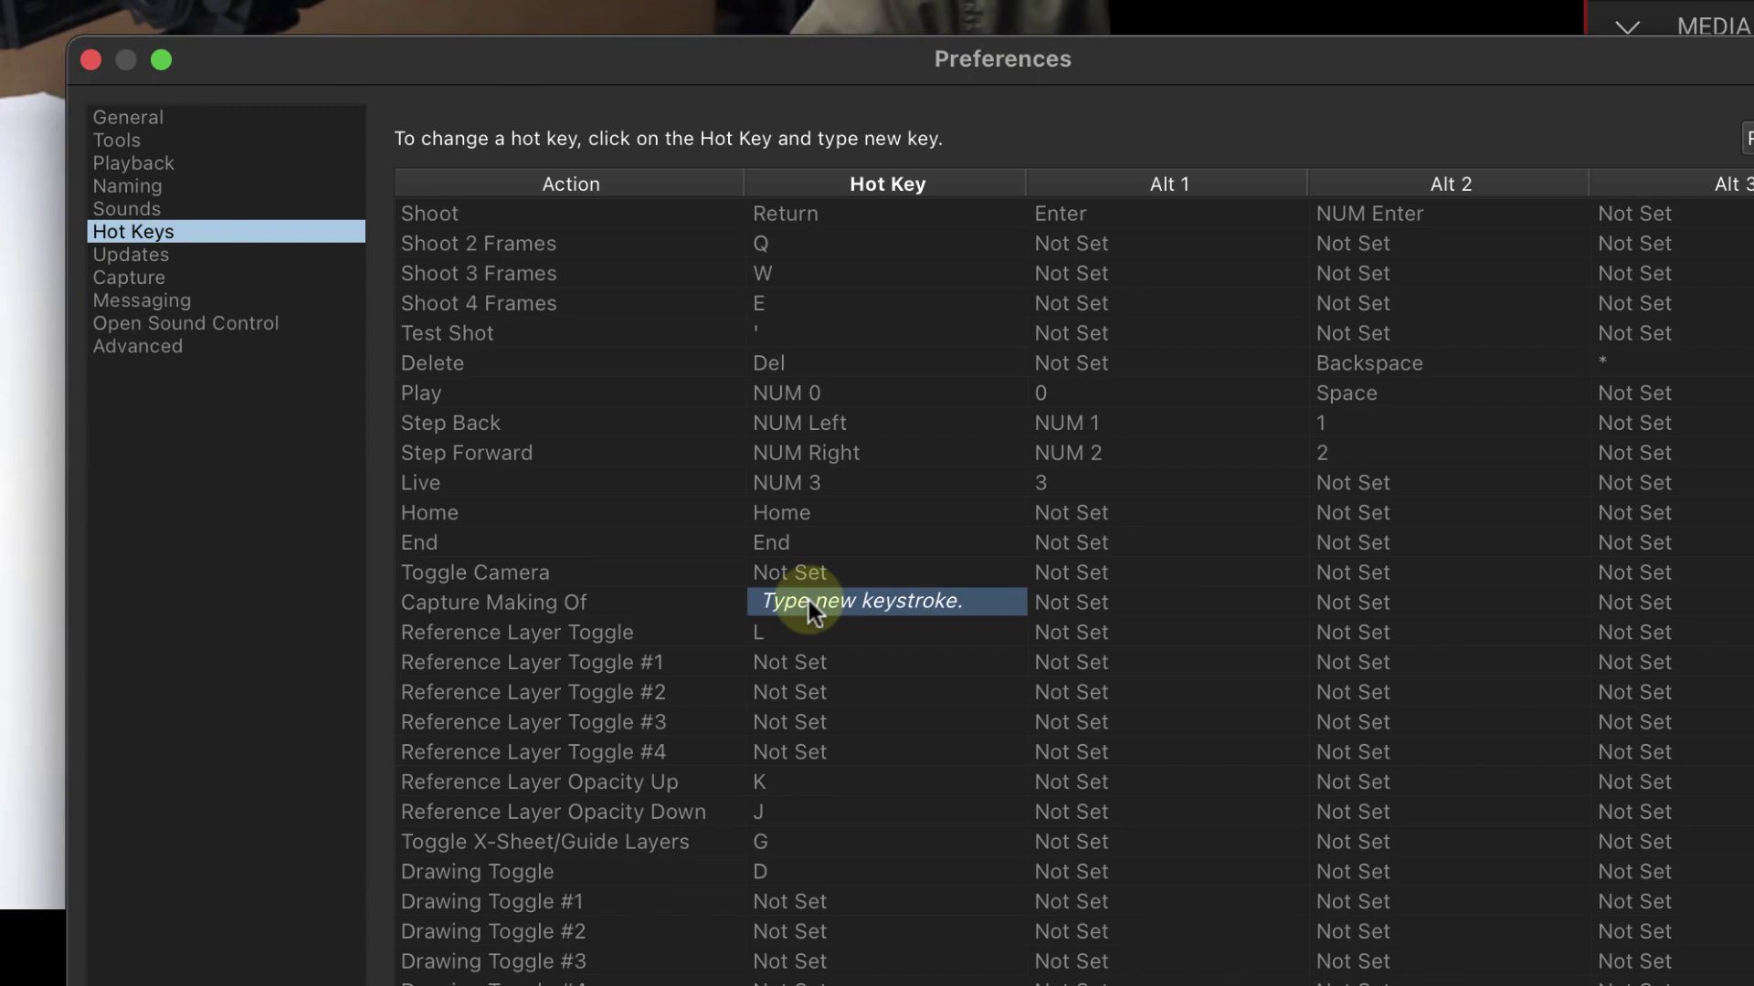
key("KP_Multiply")
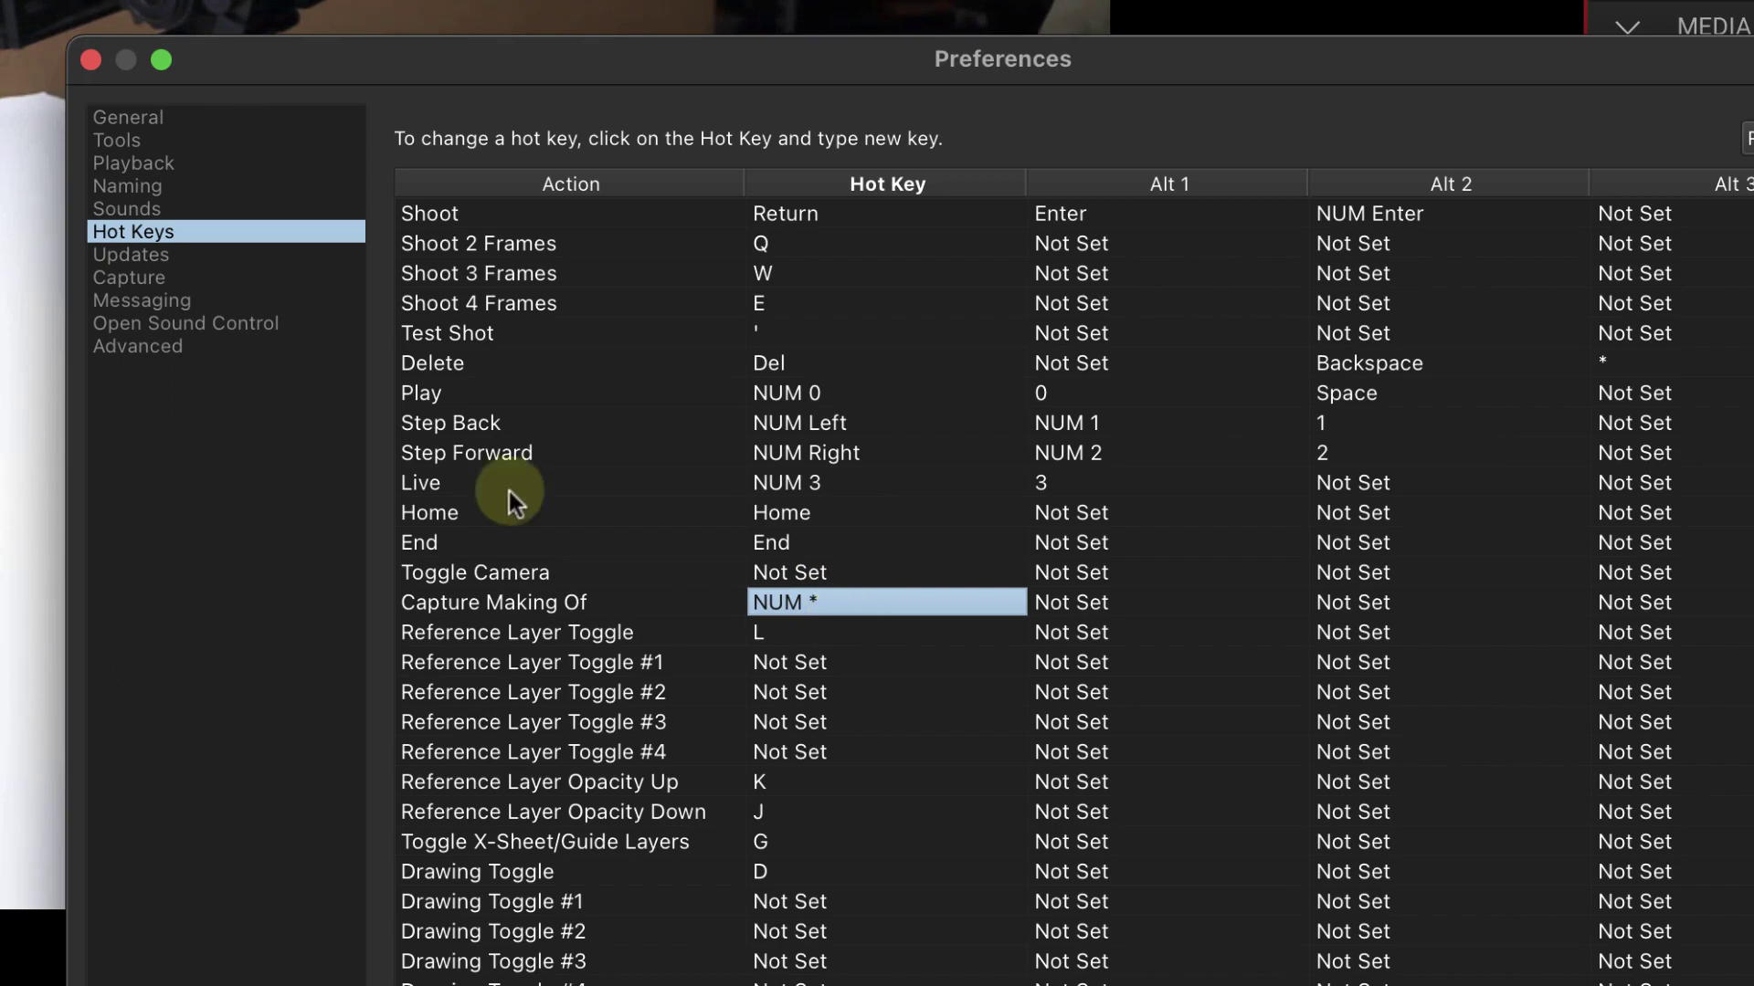
left_click(91, 61)
- Compare the C1 car shot with C2's wide shot, then move the motors to their frame 1 positions
left_click(1485, 137)
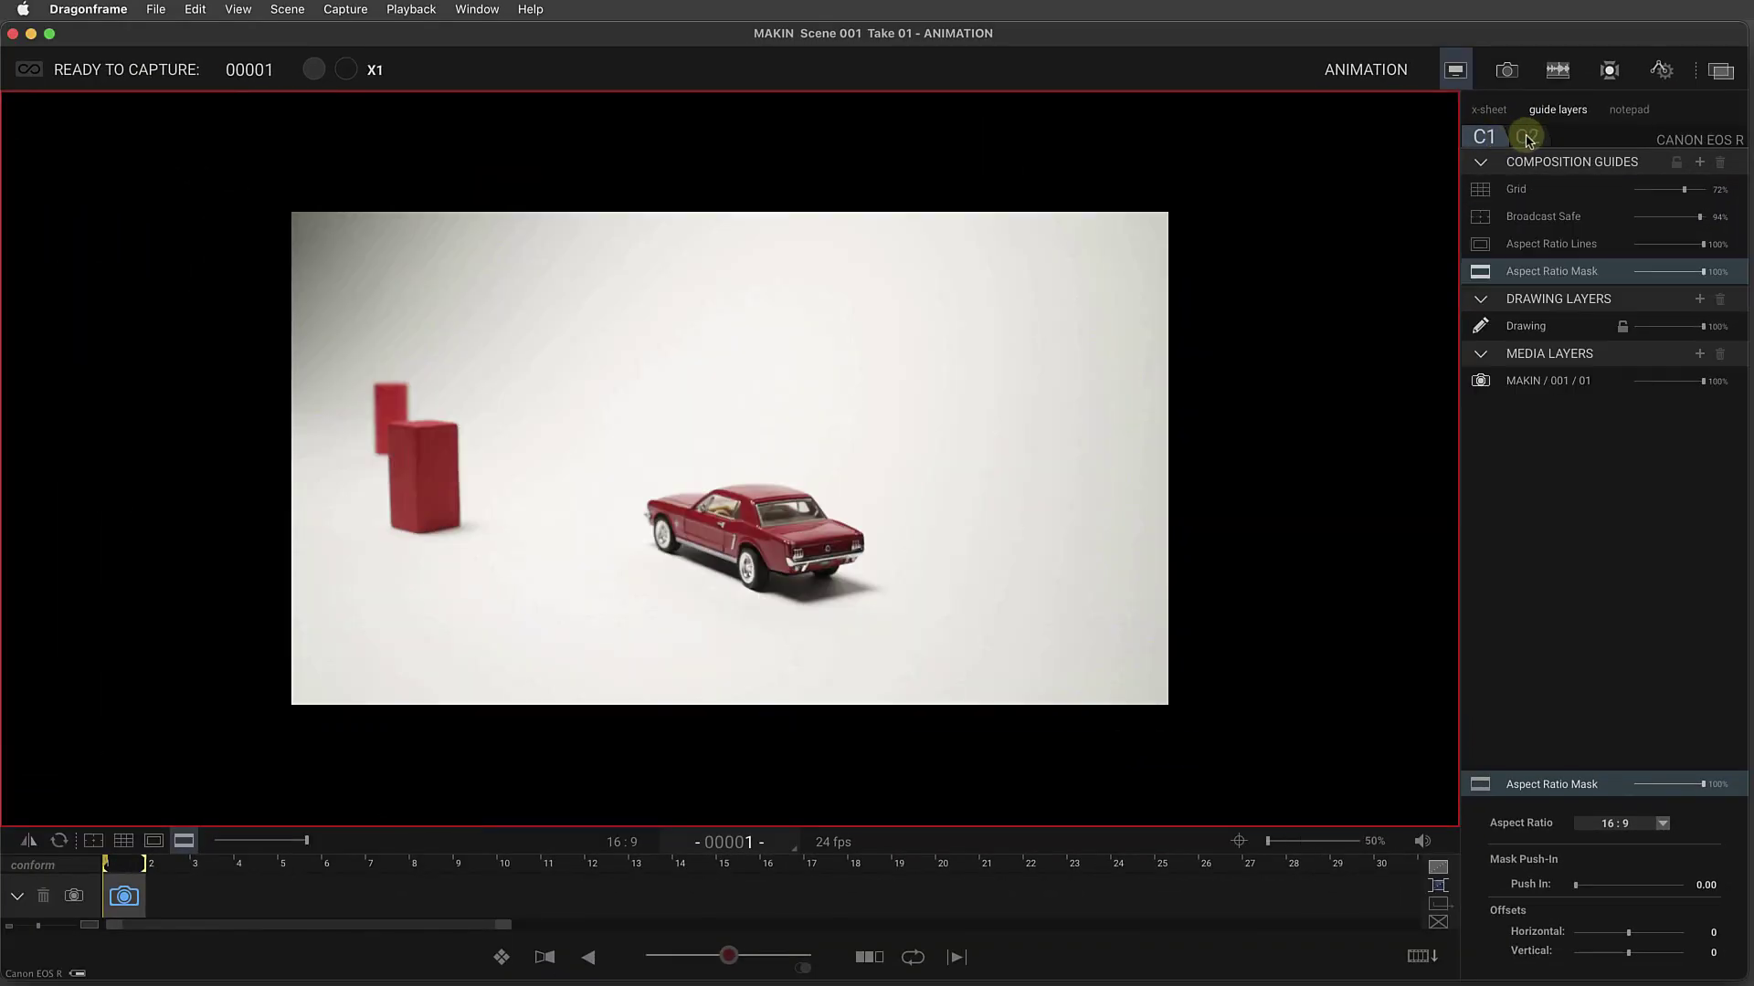
left_click(1527, 138)
left_click(1487, 139)
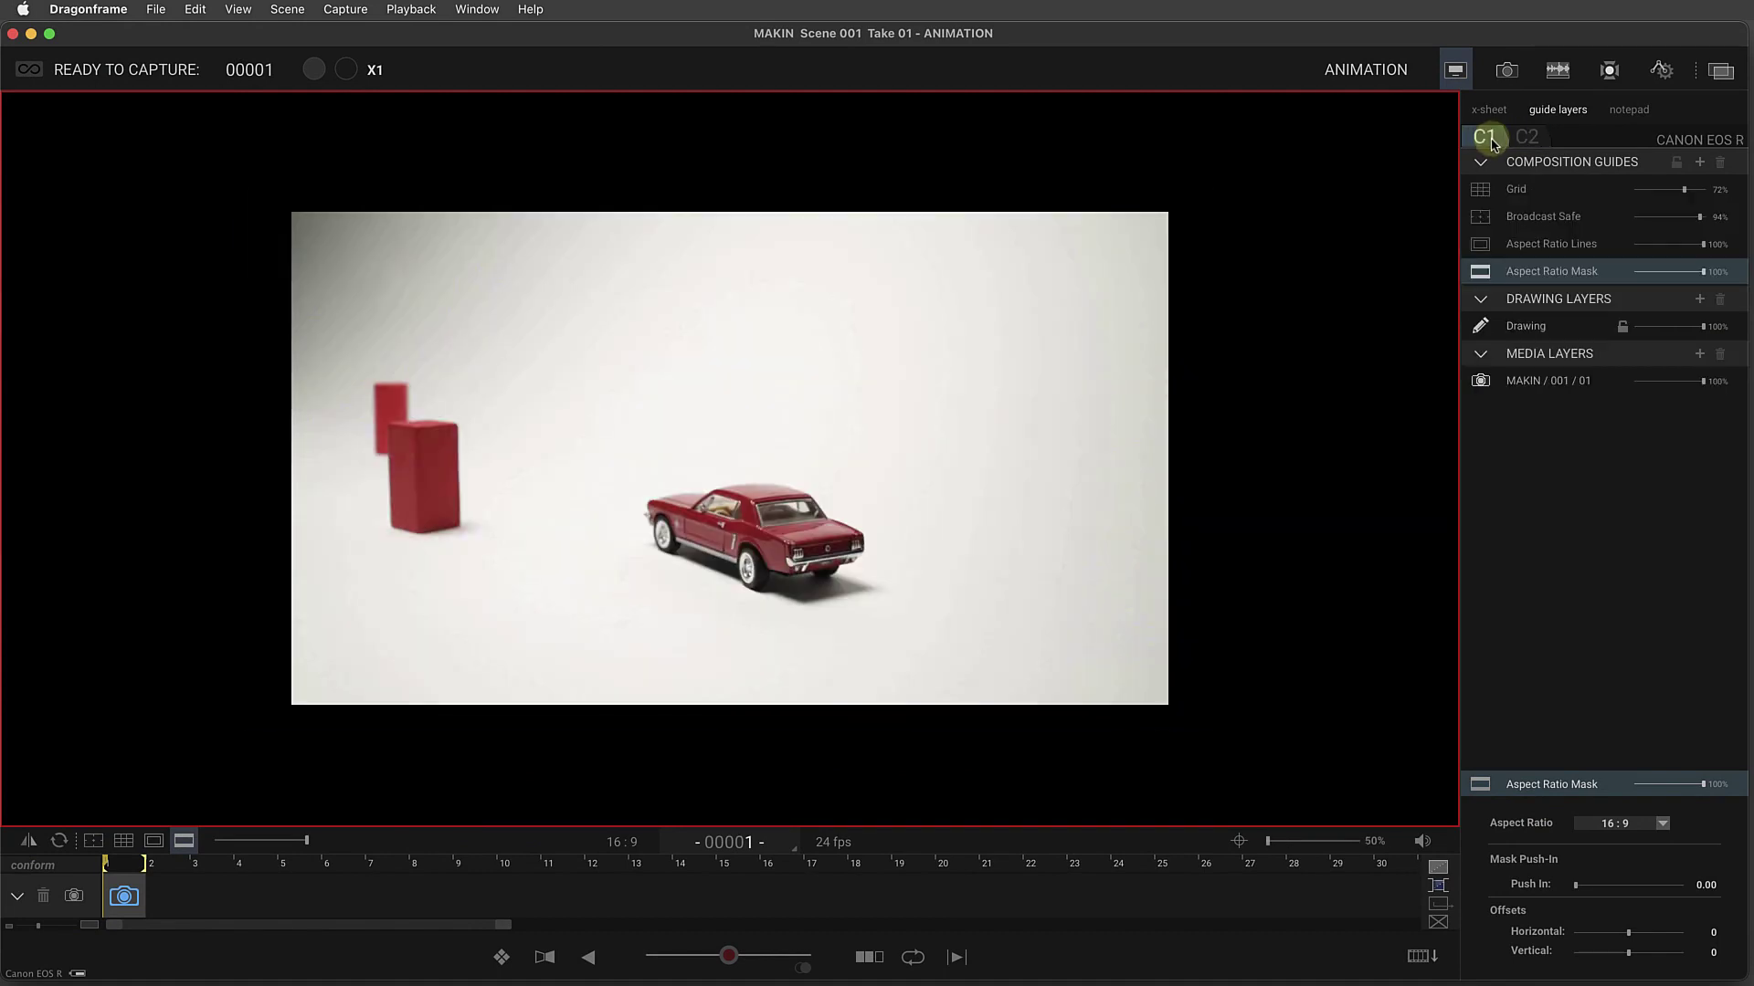
left_click(1545, 138)
left_click(1484, 138)
left_click(31, 70)
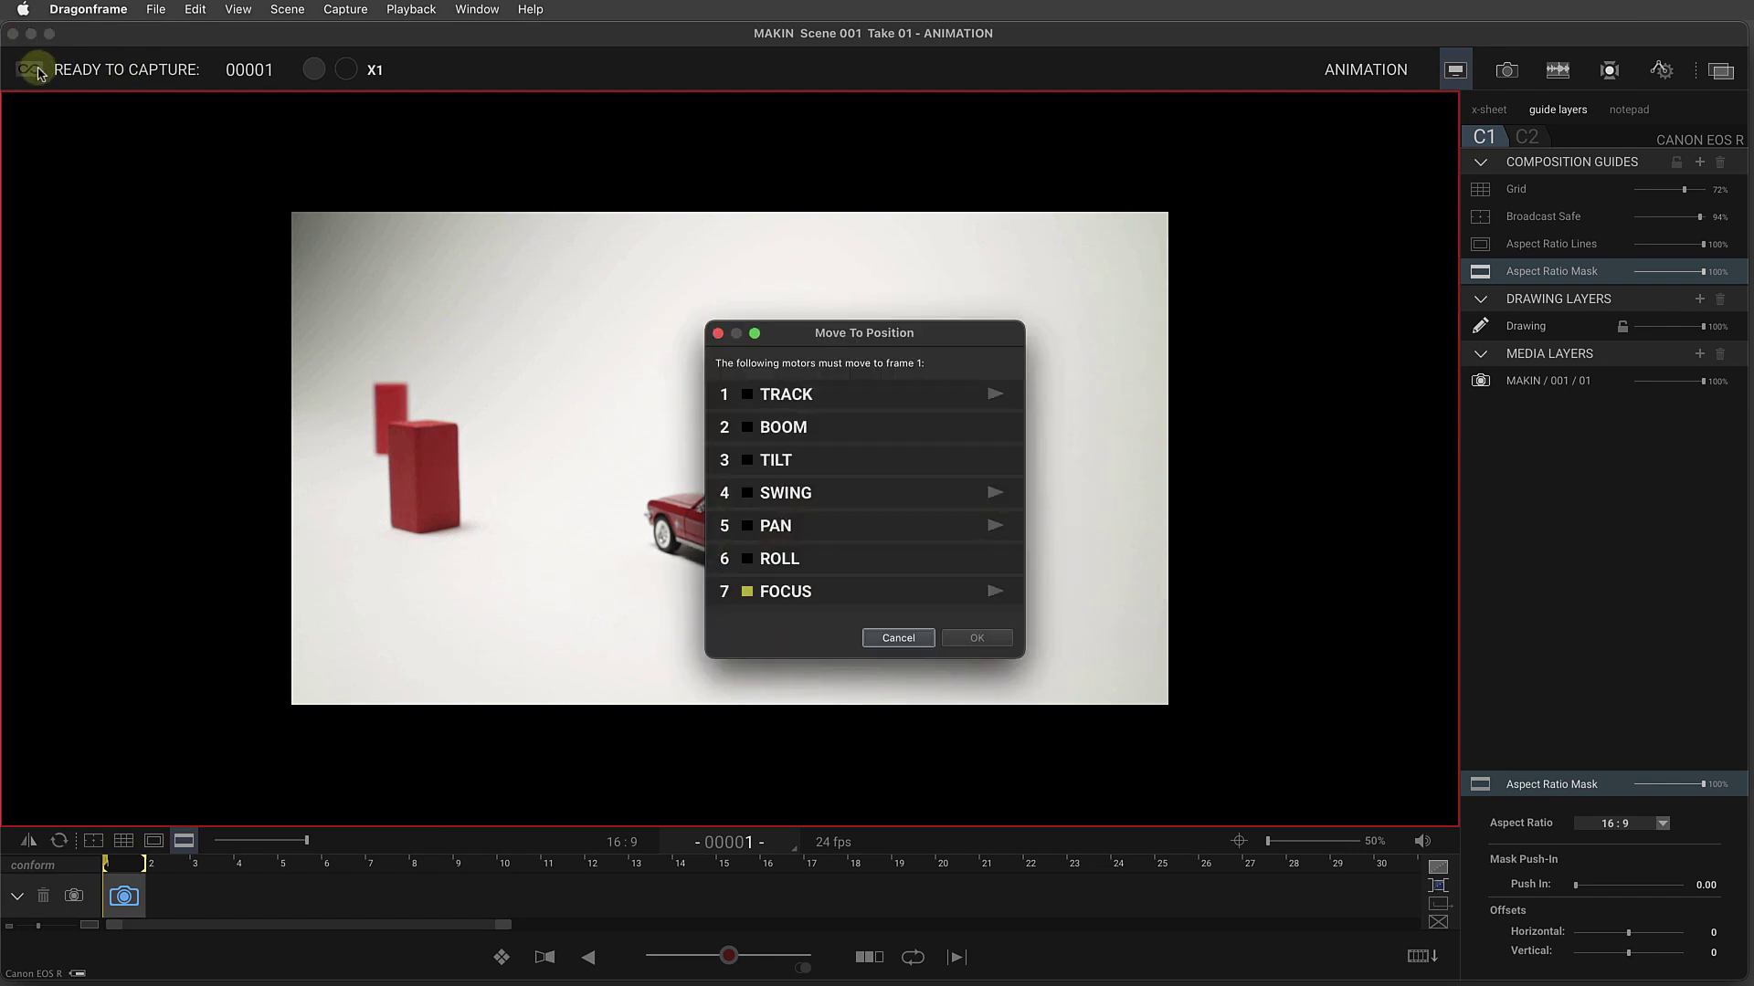
left_click(976, 638)
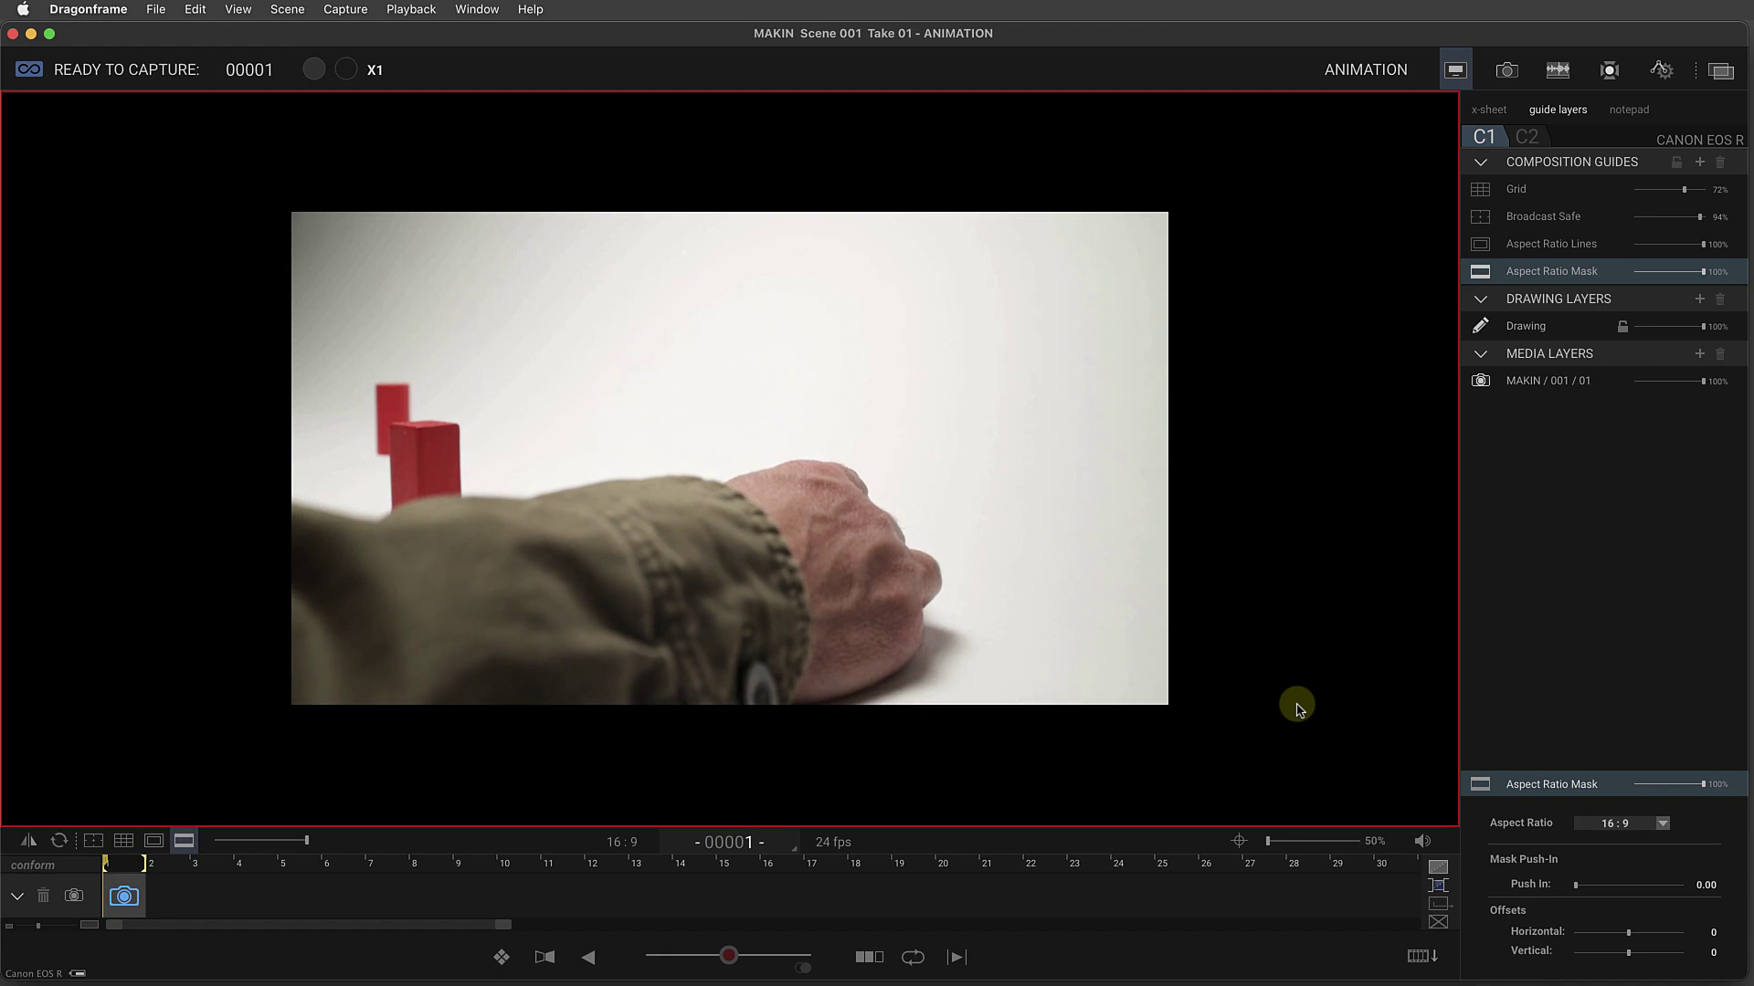
- Capture two countdown making-of frames from camera C2 before frame 1 is shot
key("Return")
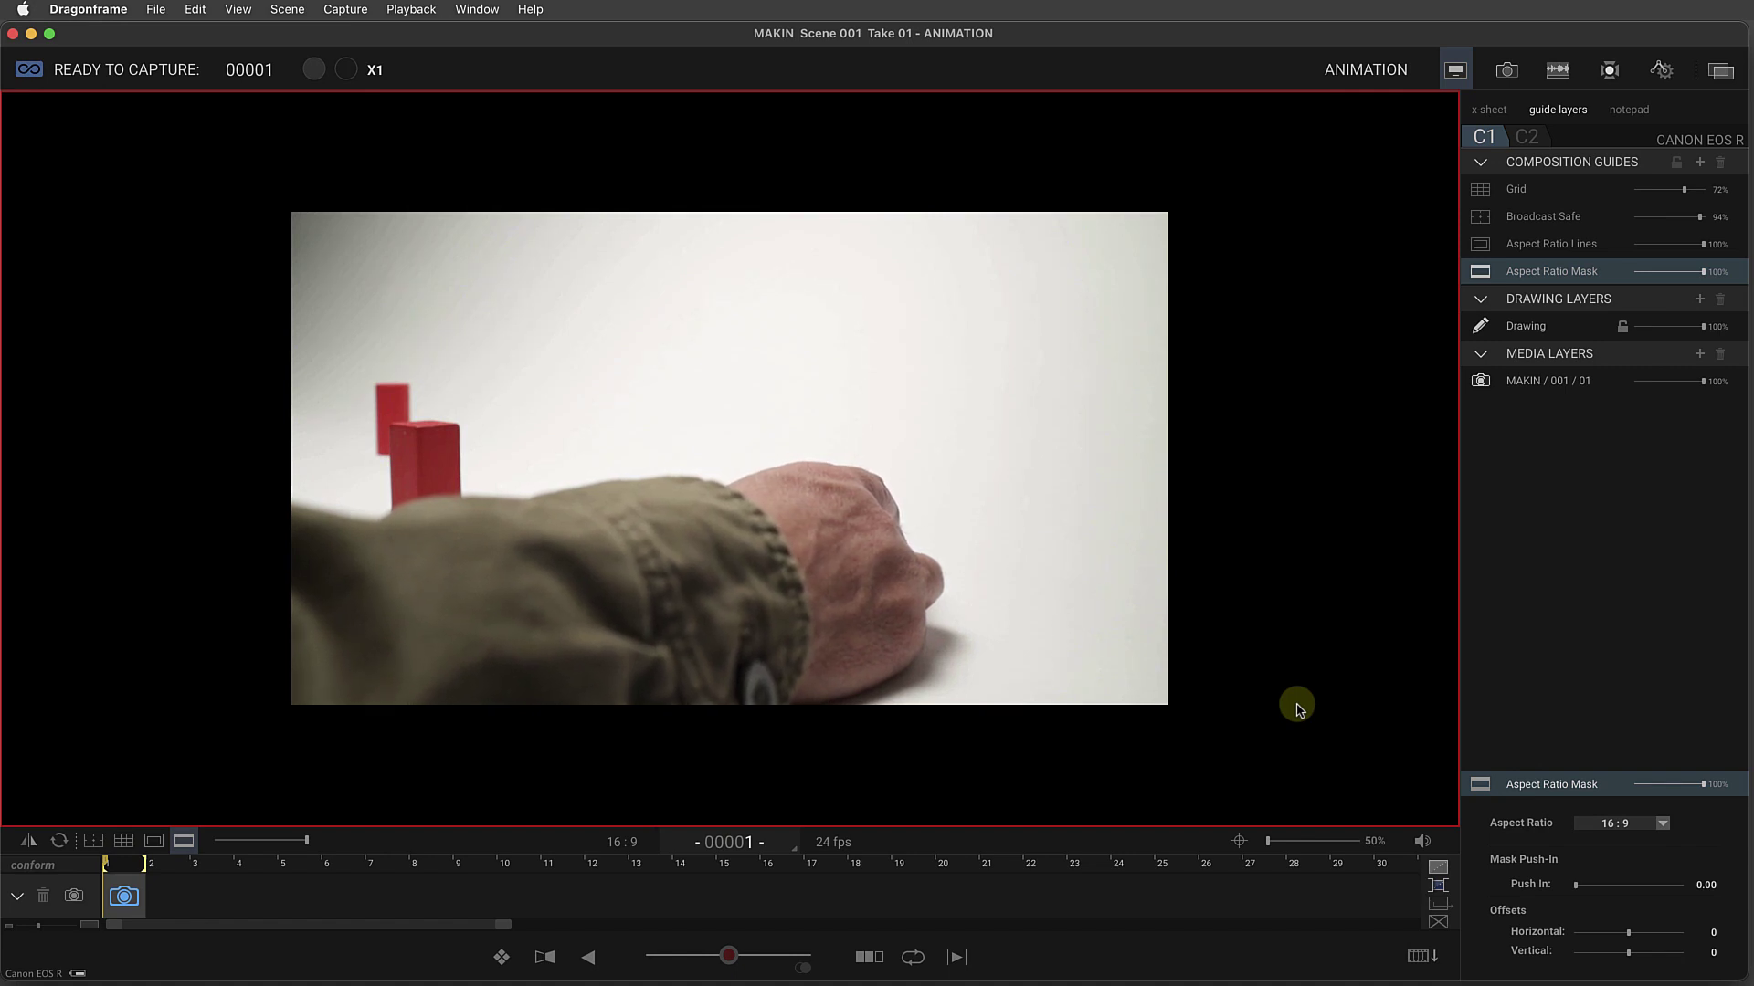
key("Return")
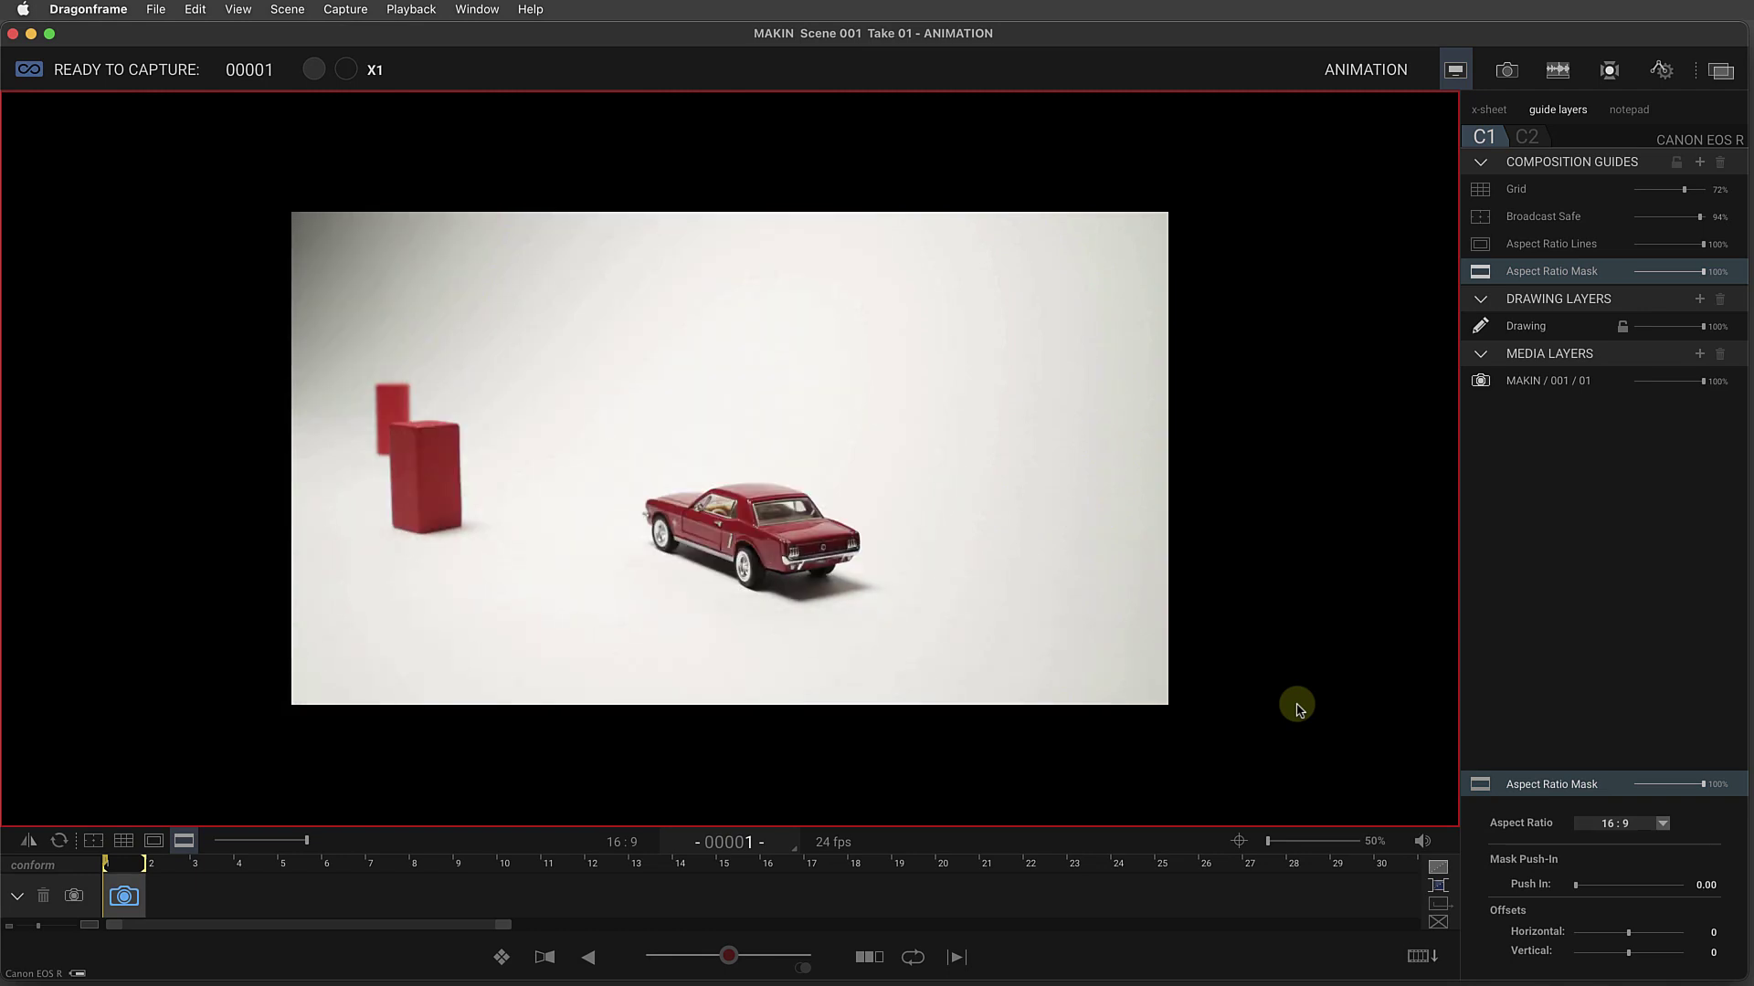
- Shoot frames 1–3 of the moving car, with a making-of capture between each frame
key("Return")
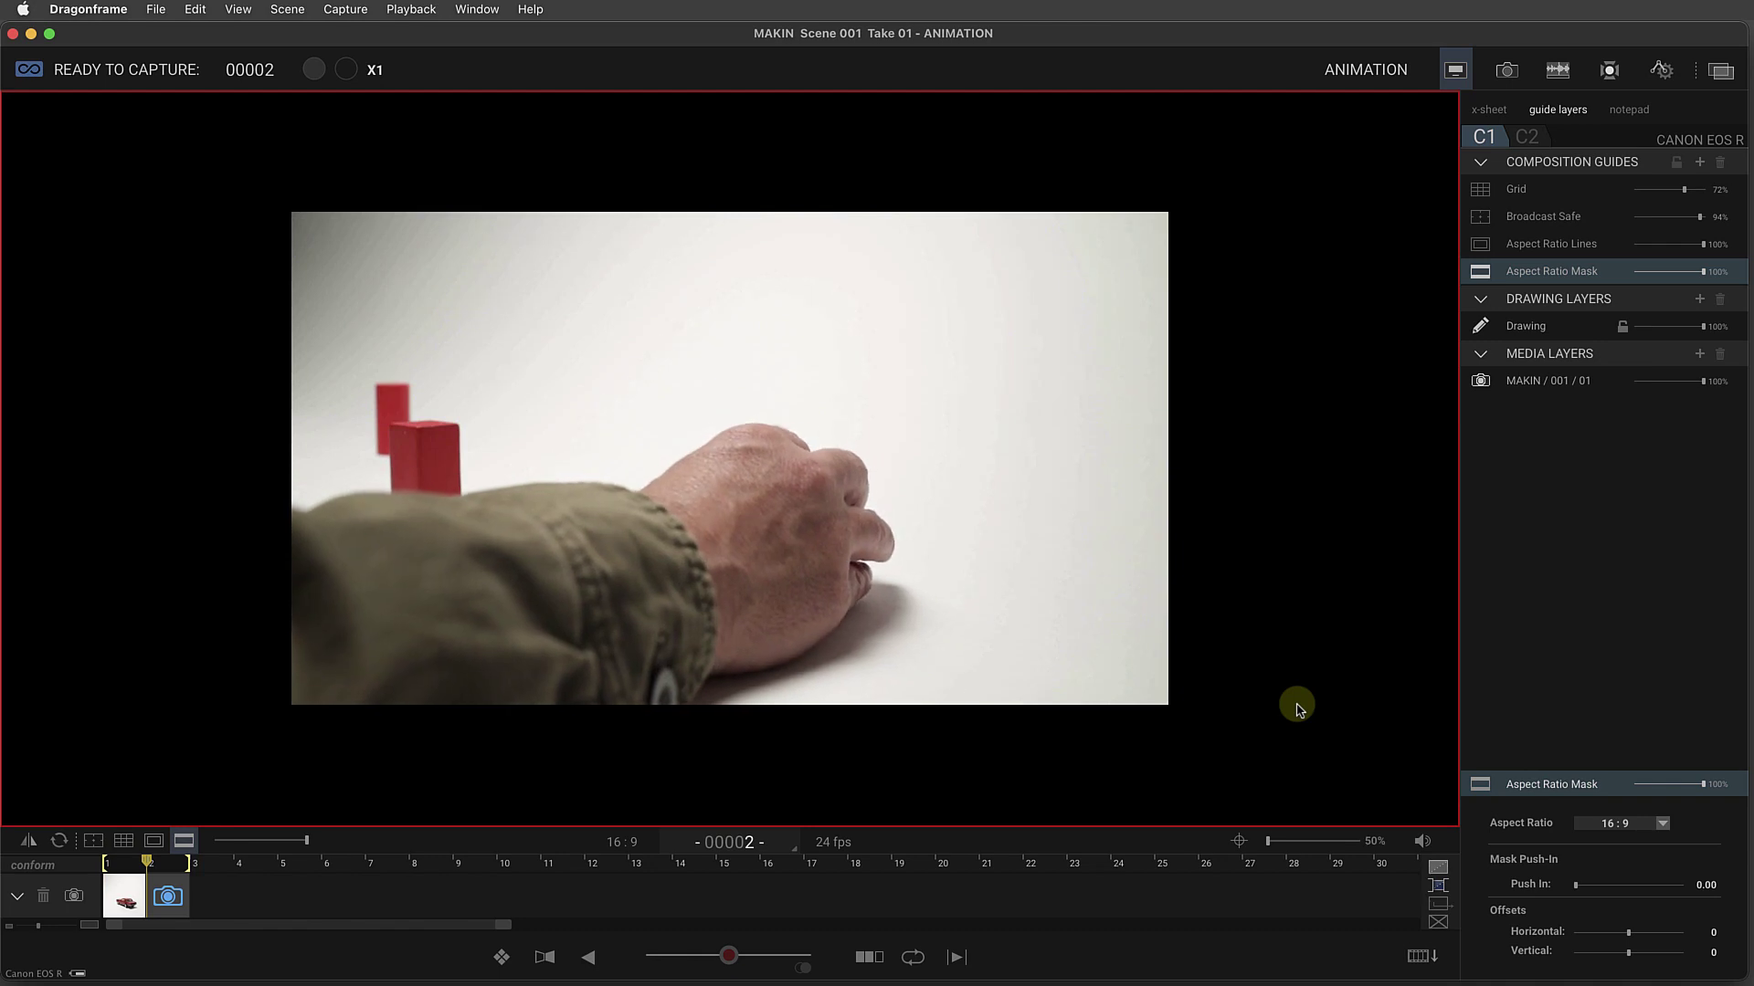
key("Return")
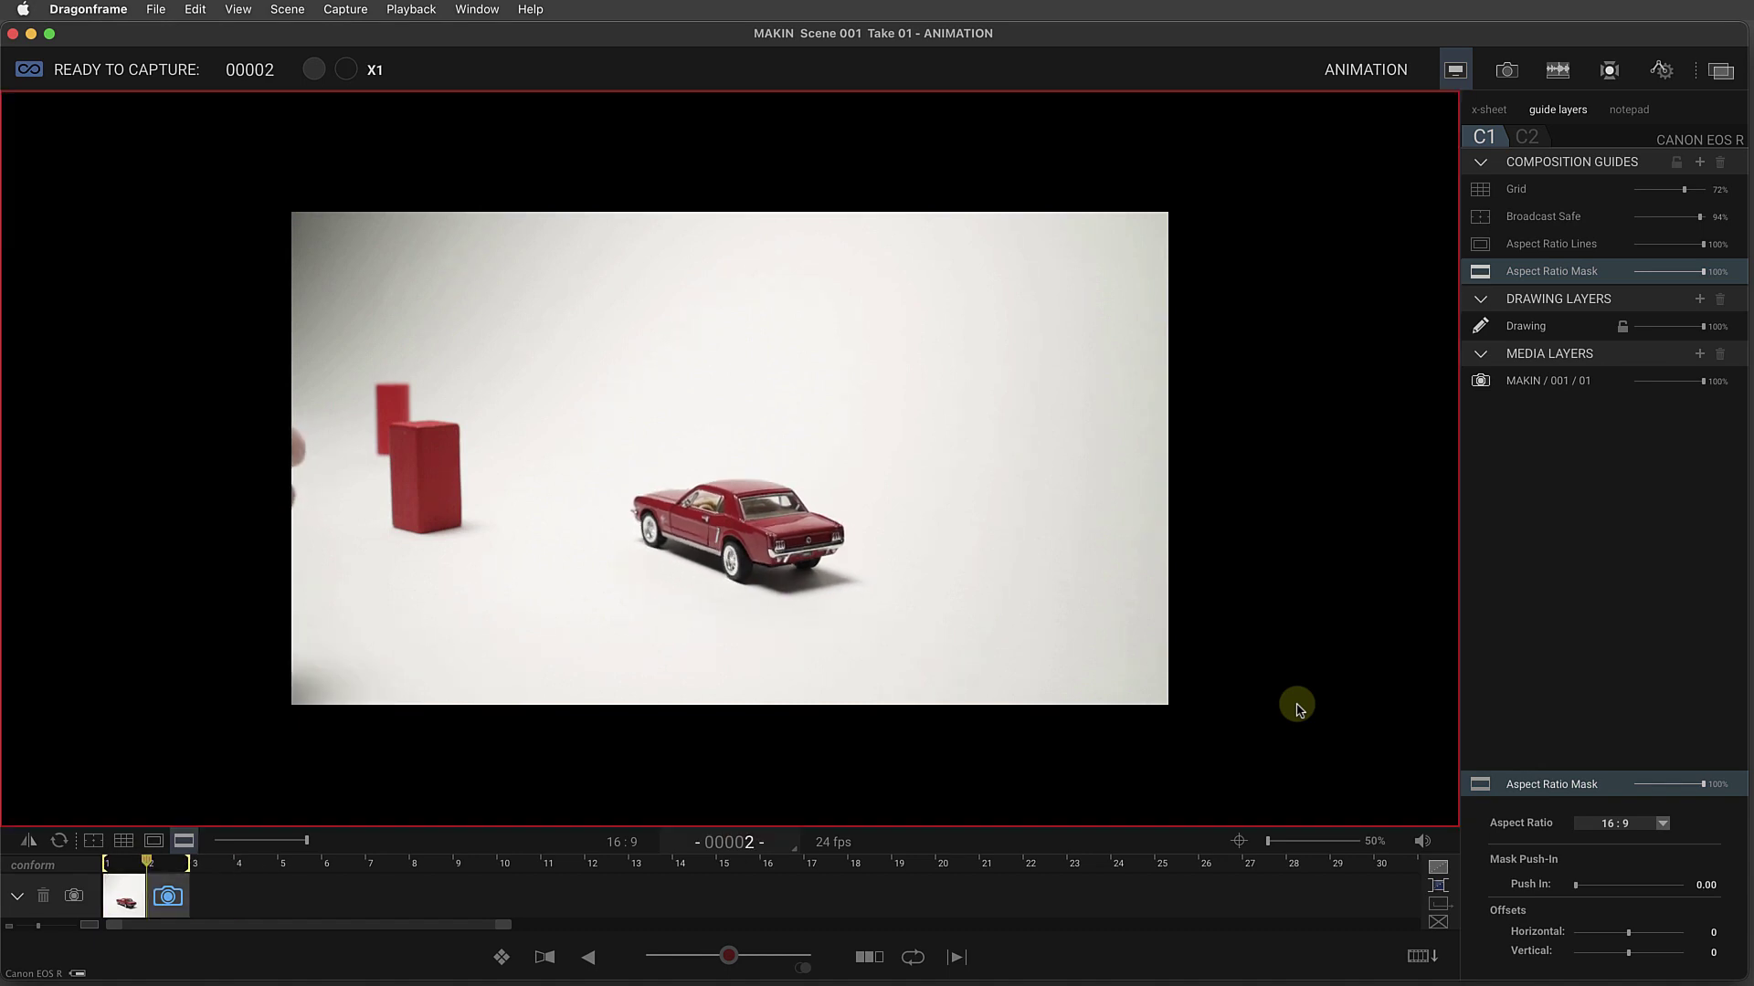
key("Return")
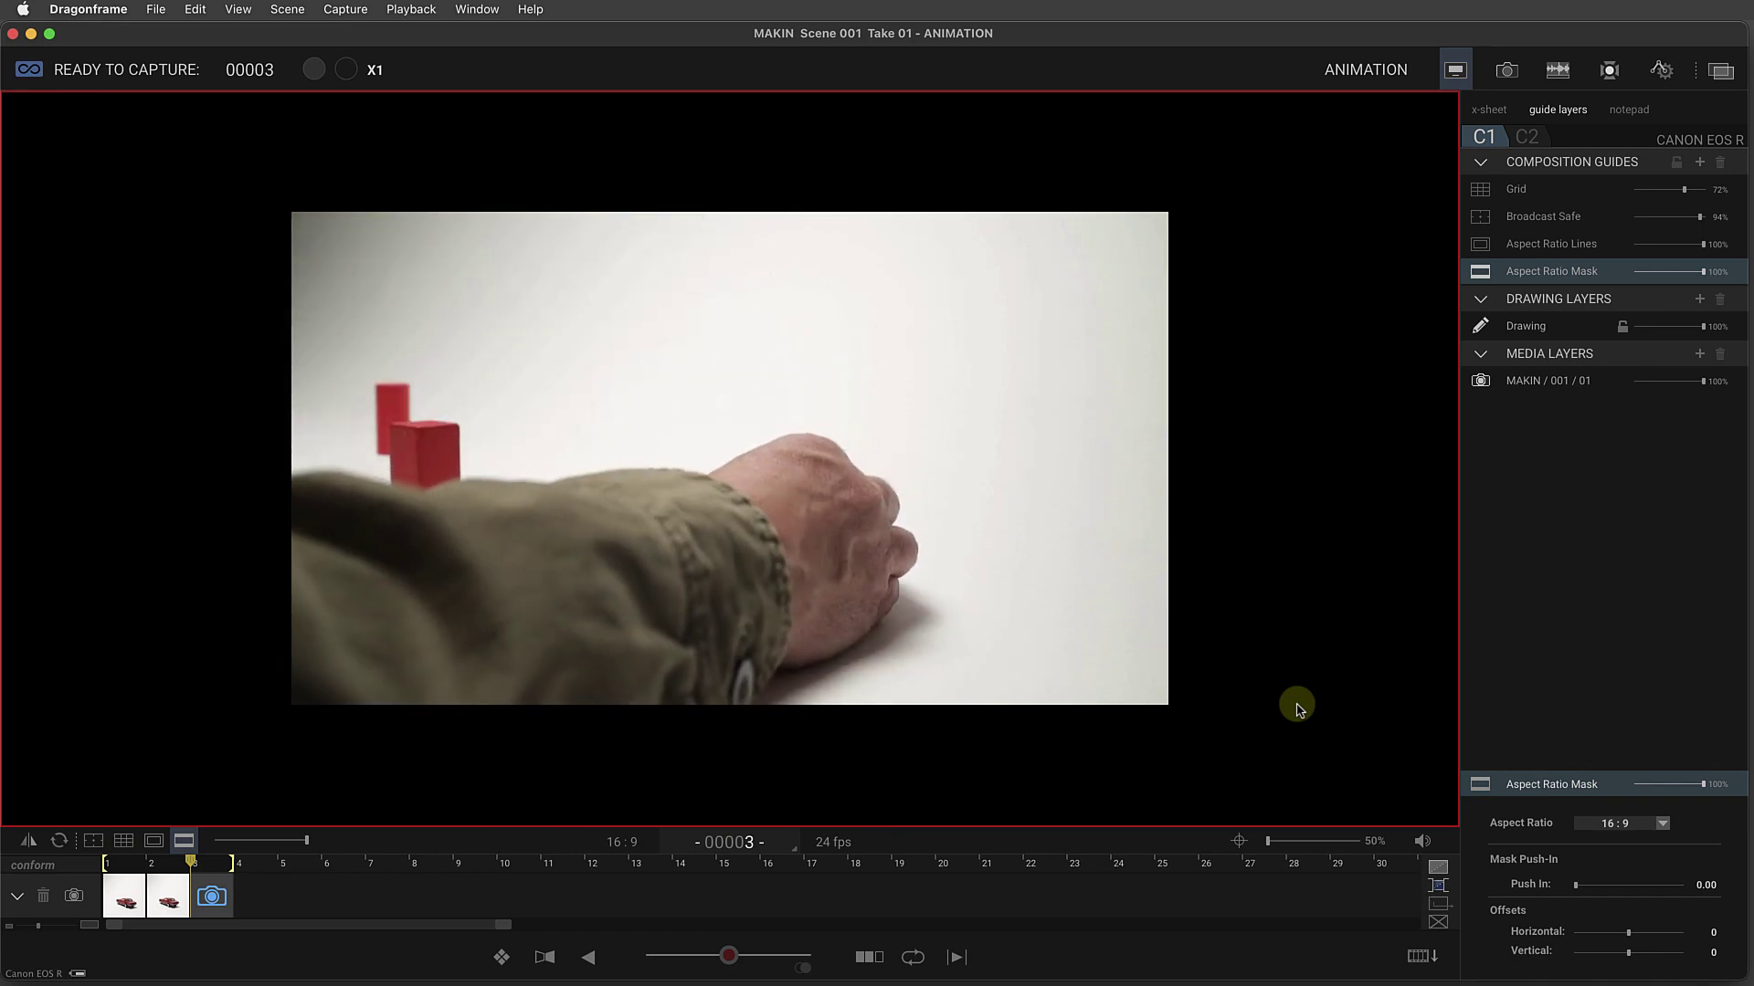
key("Return")
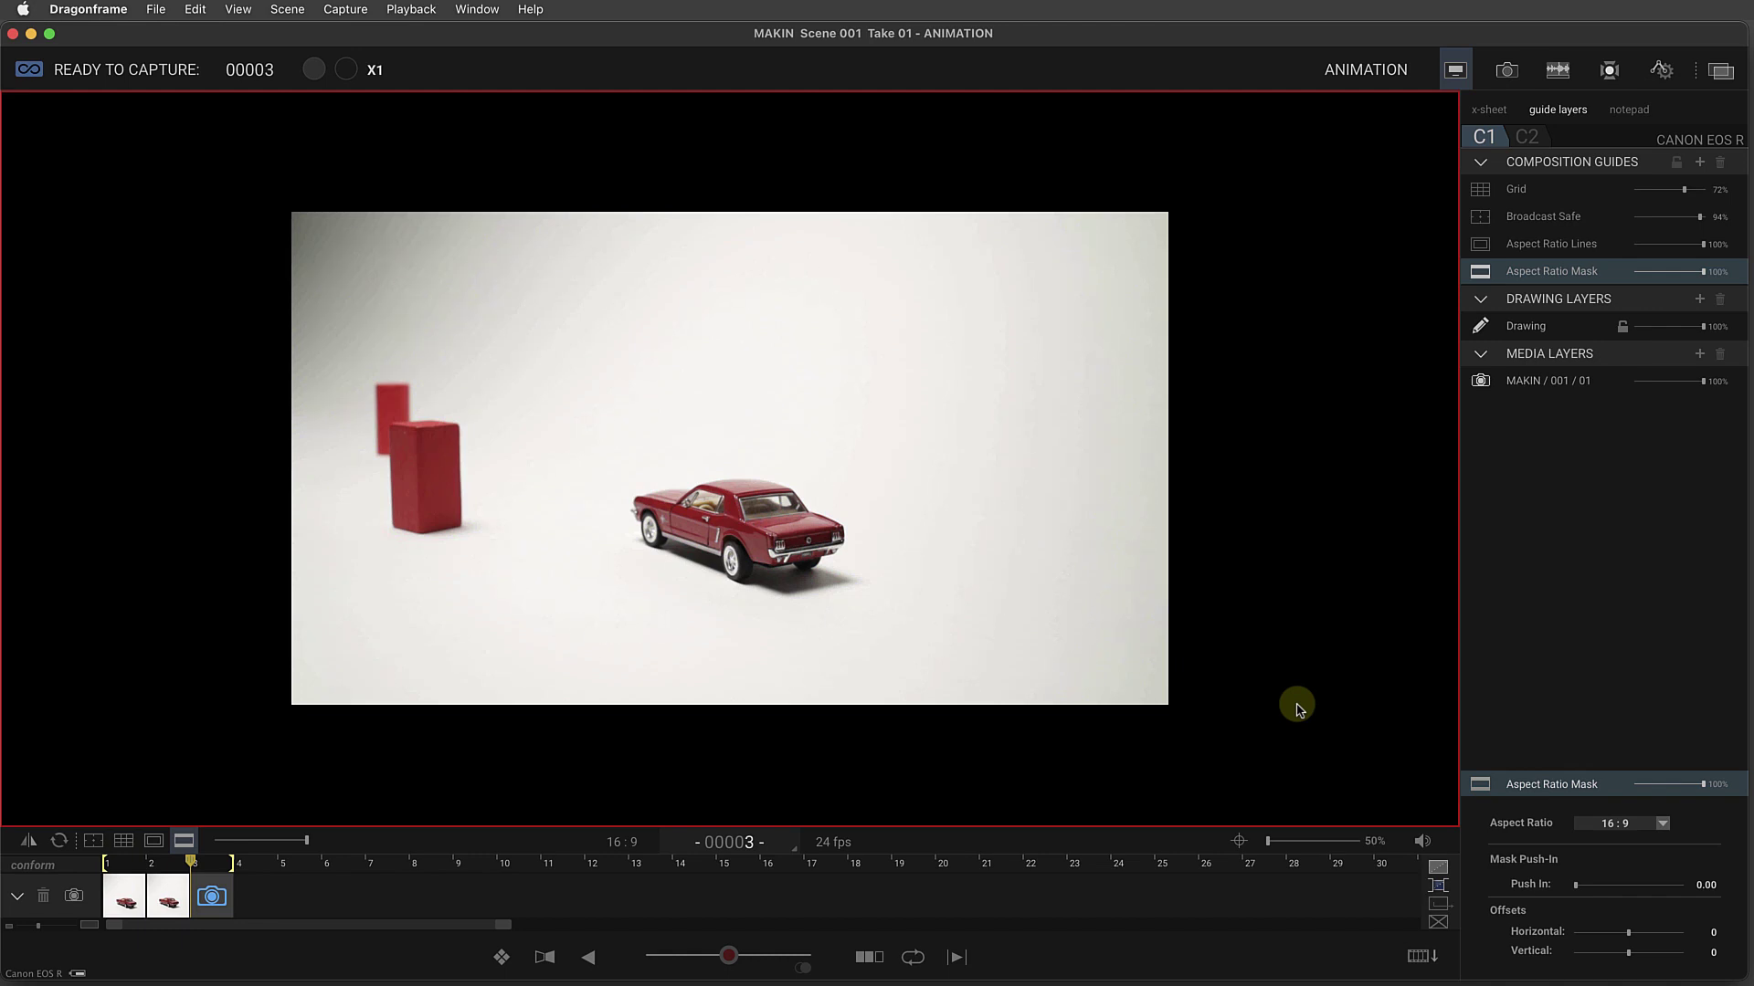
key("Return")
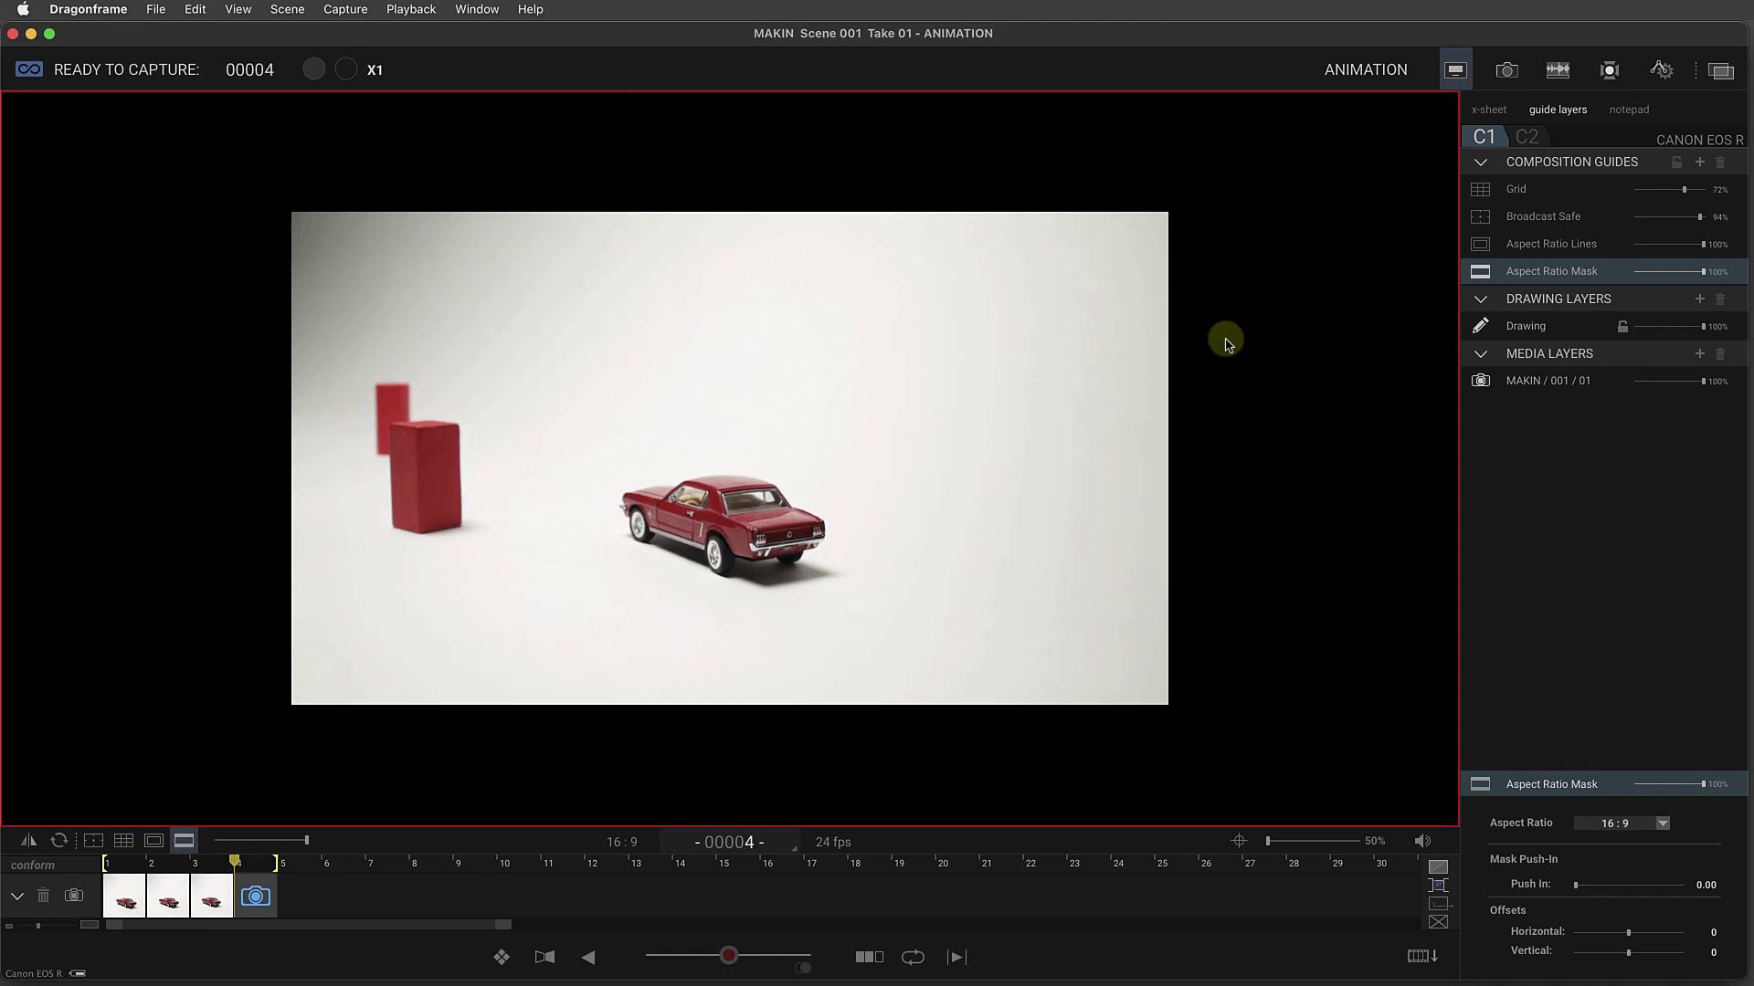
- Enable 'Use motion-detection to trigger making-of capture' in General preferences and close the window
left_click(82, 9)
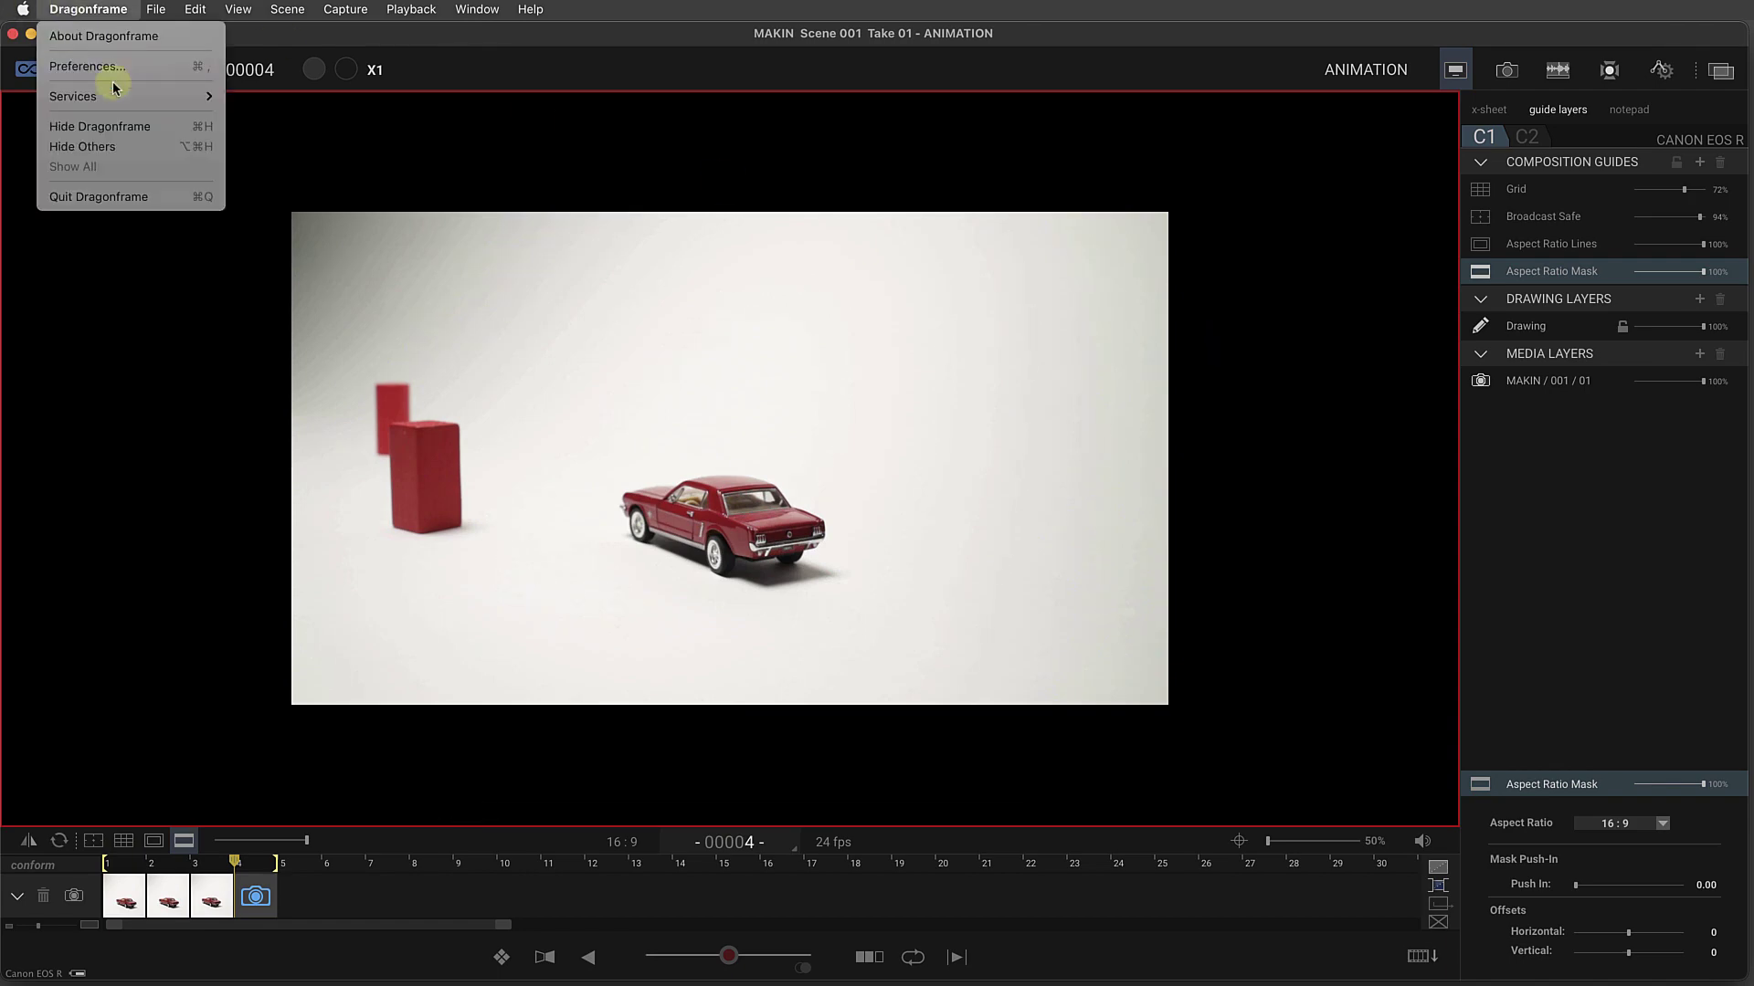
left_click(87, 66)
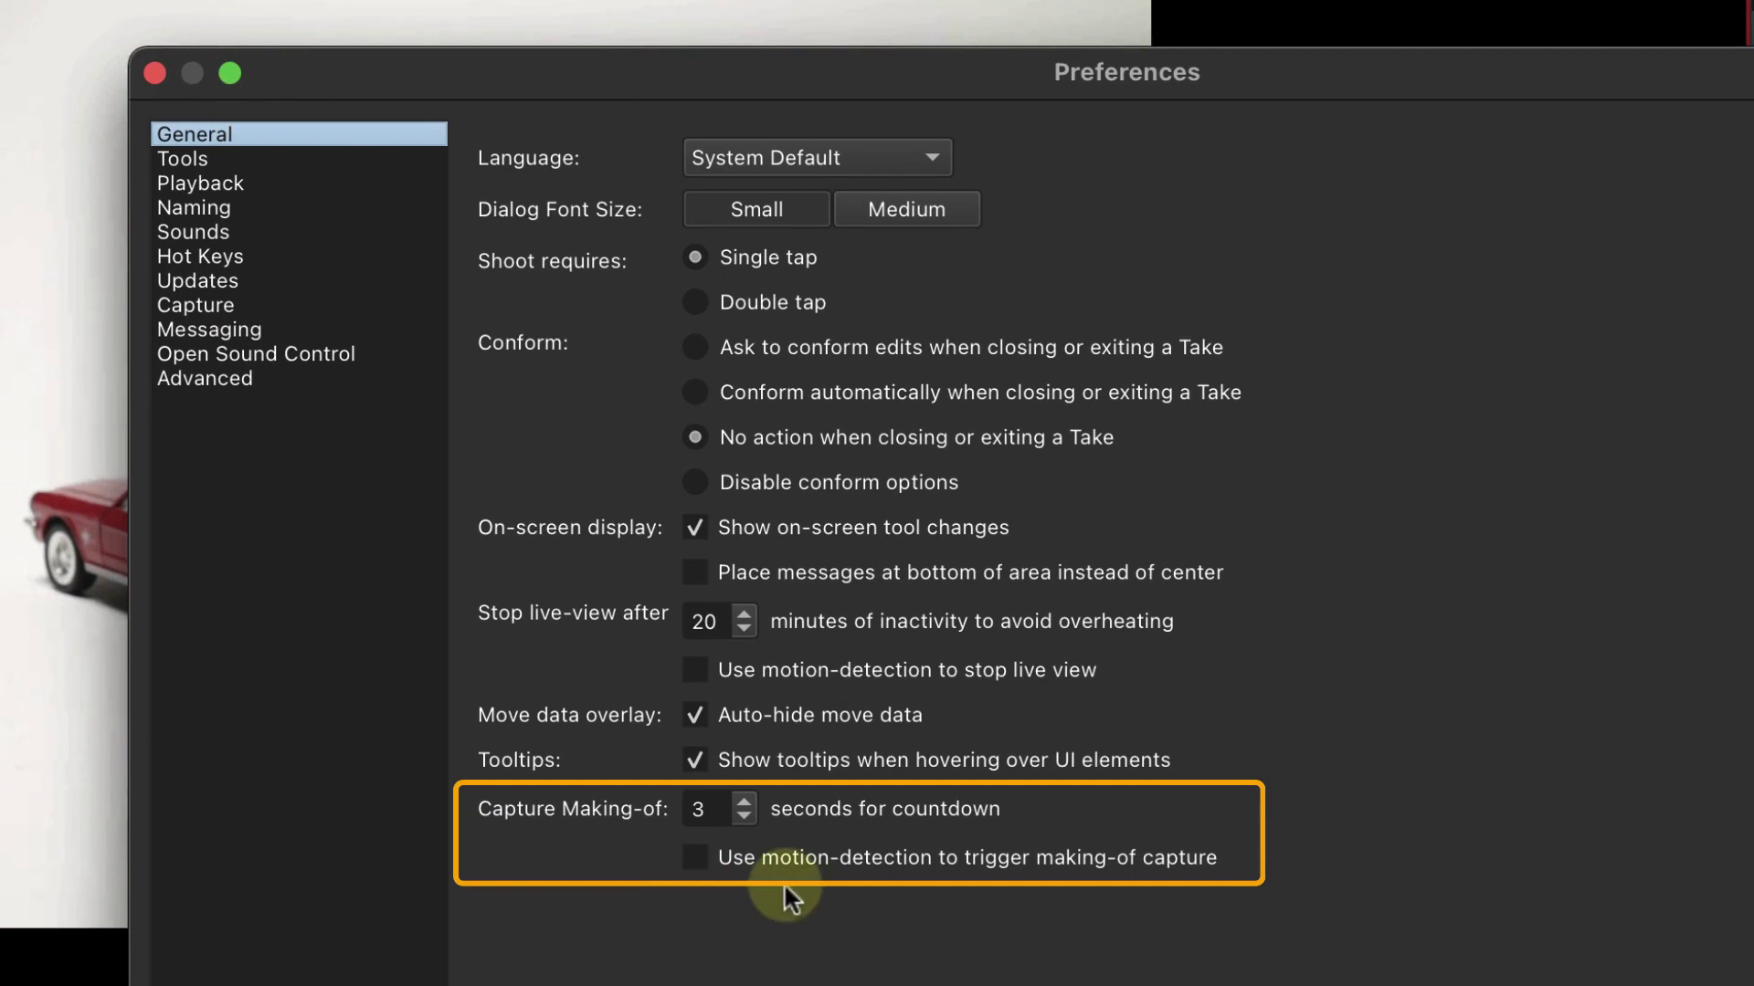
left_click(696, 855)
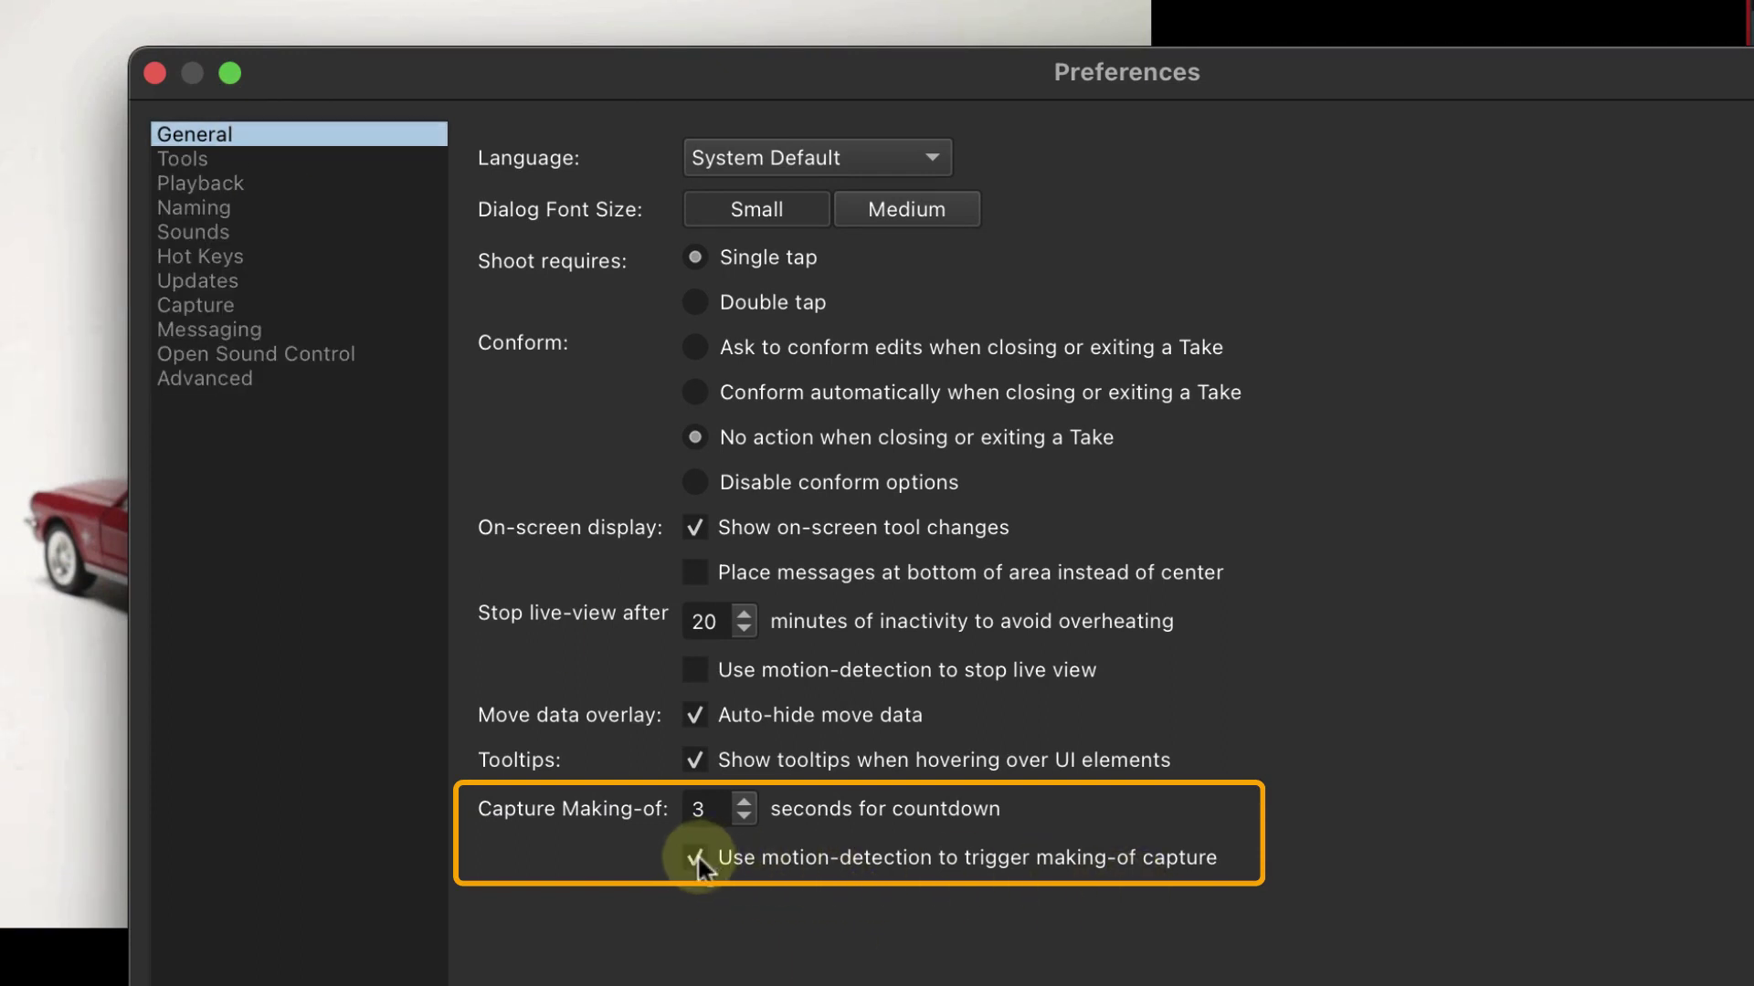
left_click(154, 73)
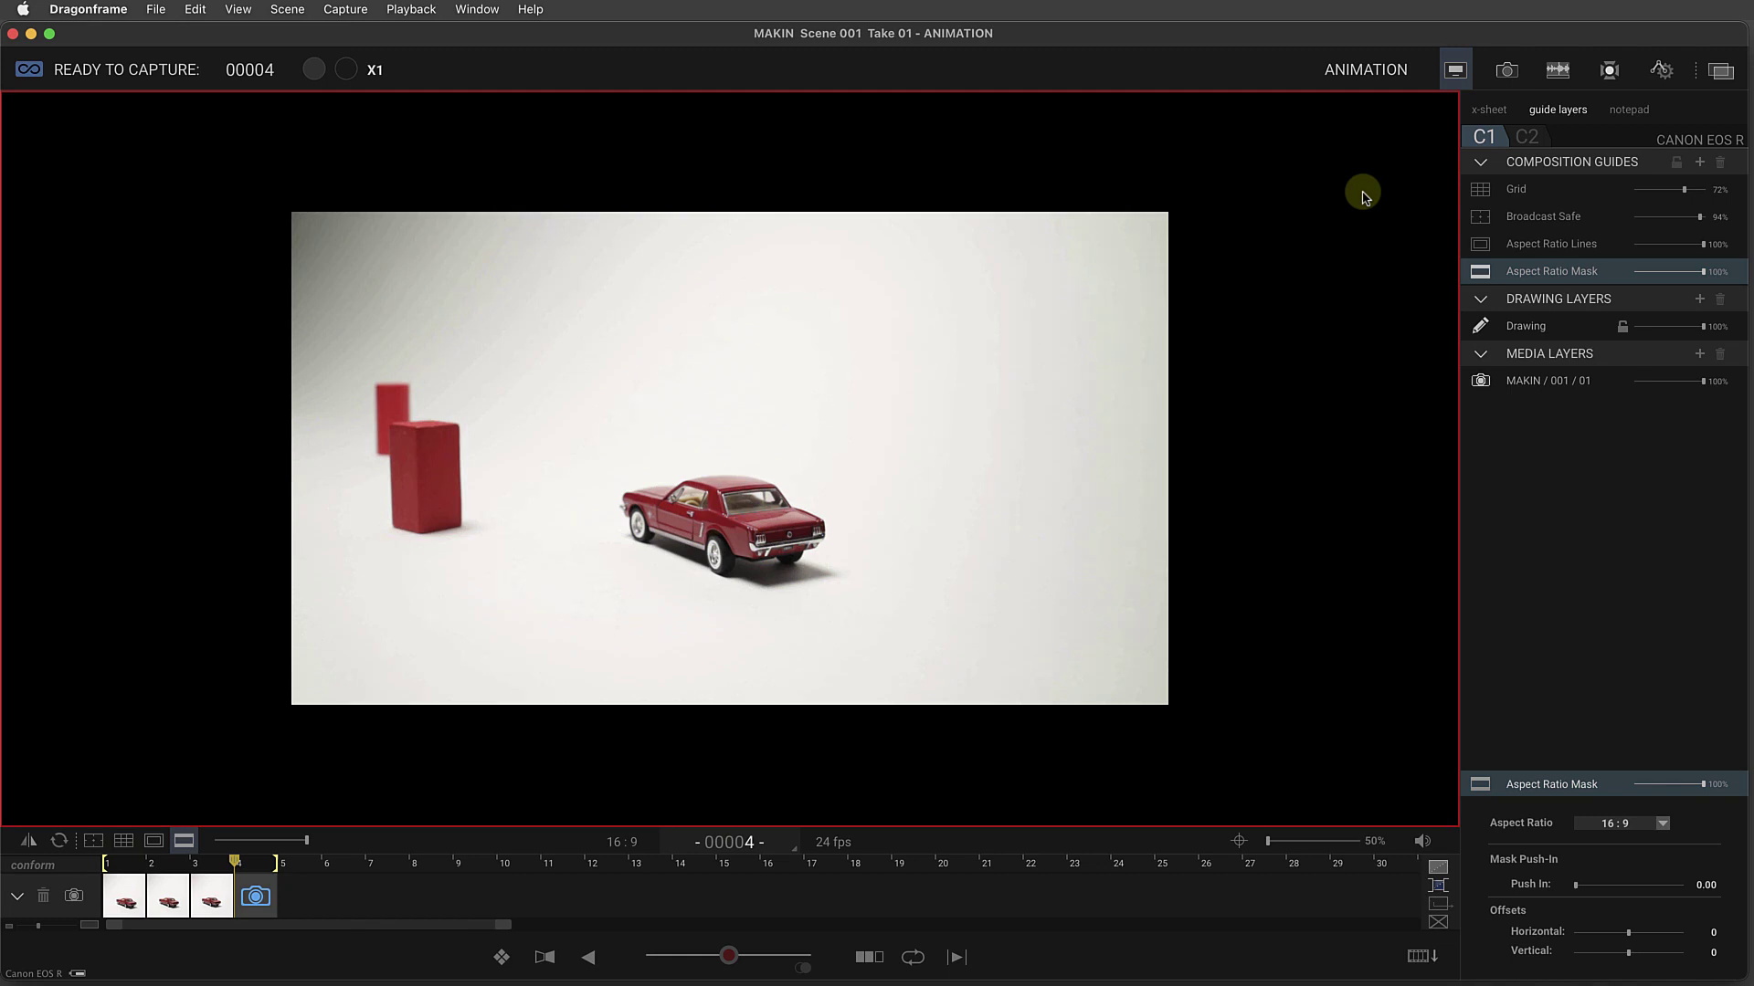
- Continue animating the car past the red blocks, with motion-triggered making-of captures, until 56 frames are shot
key("Return")
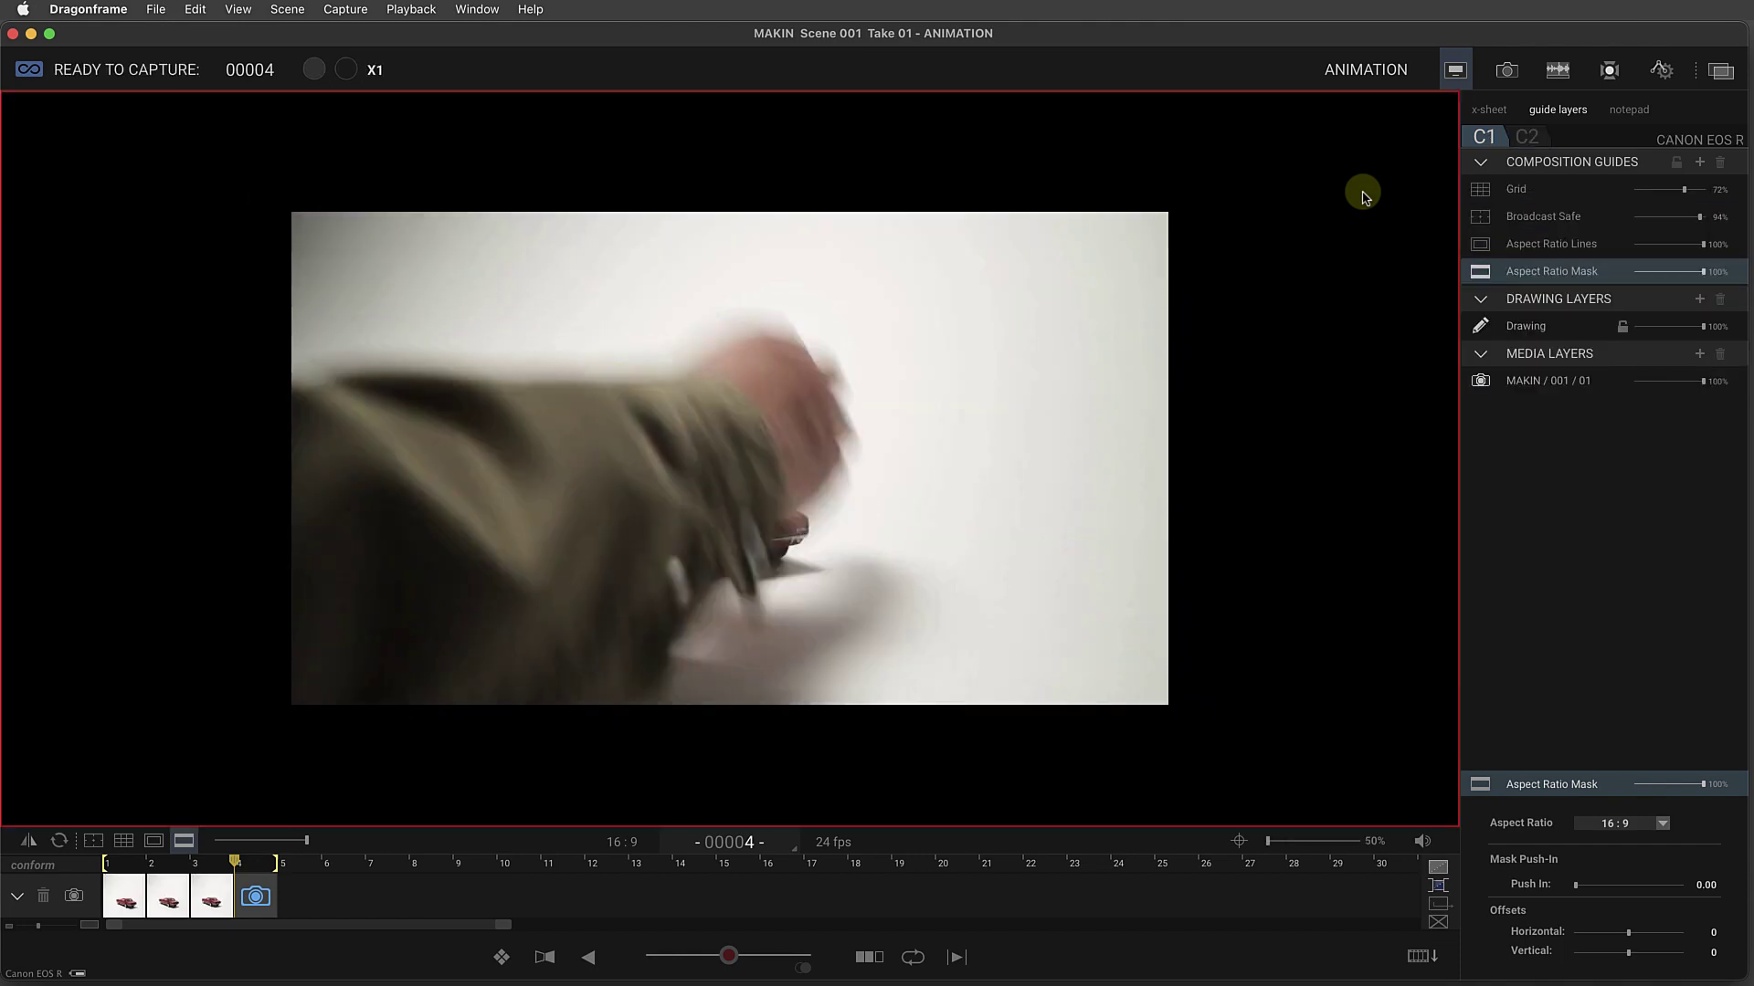
key("Return")
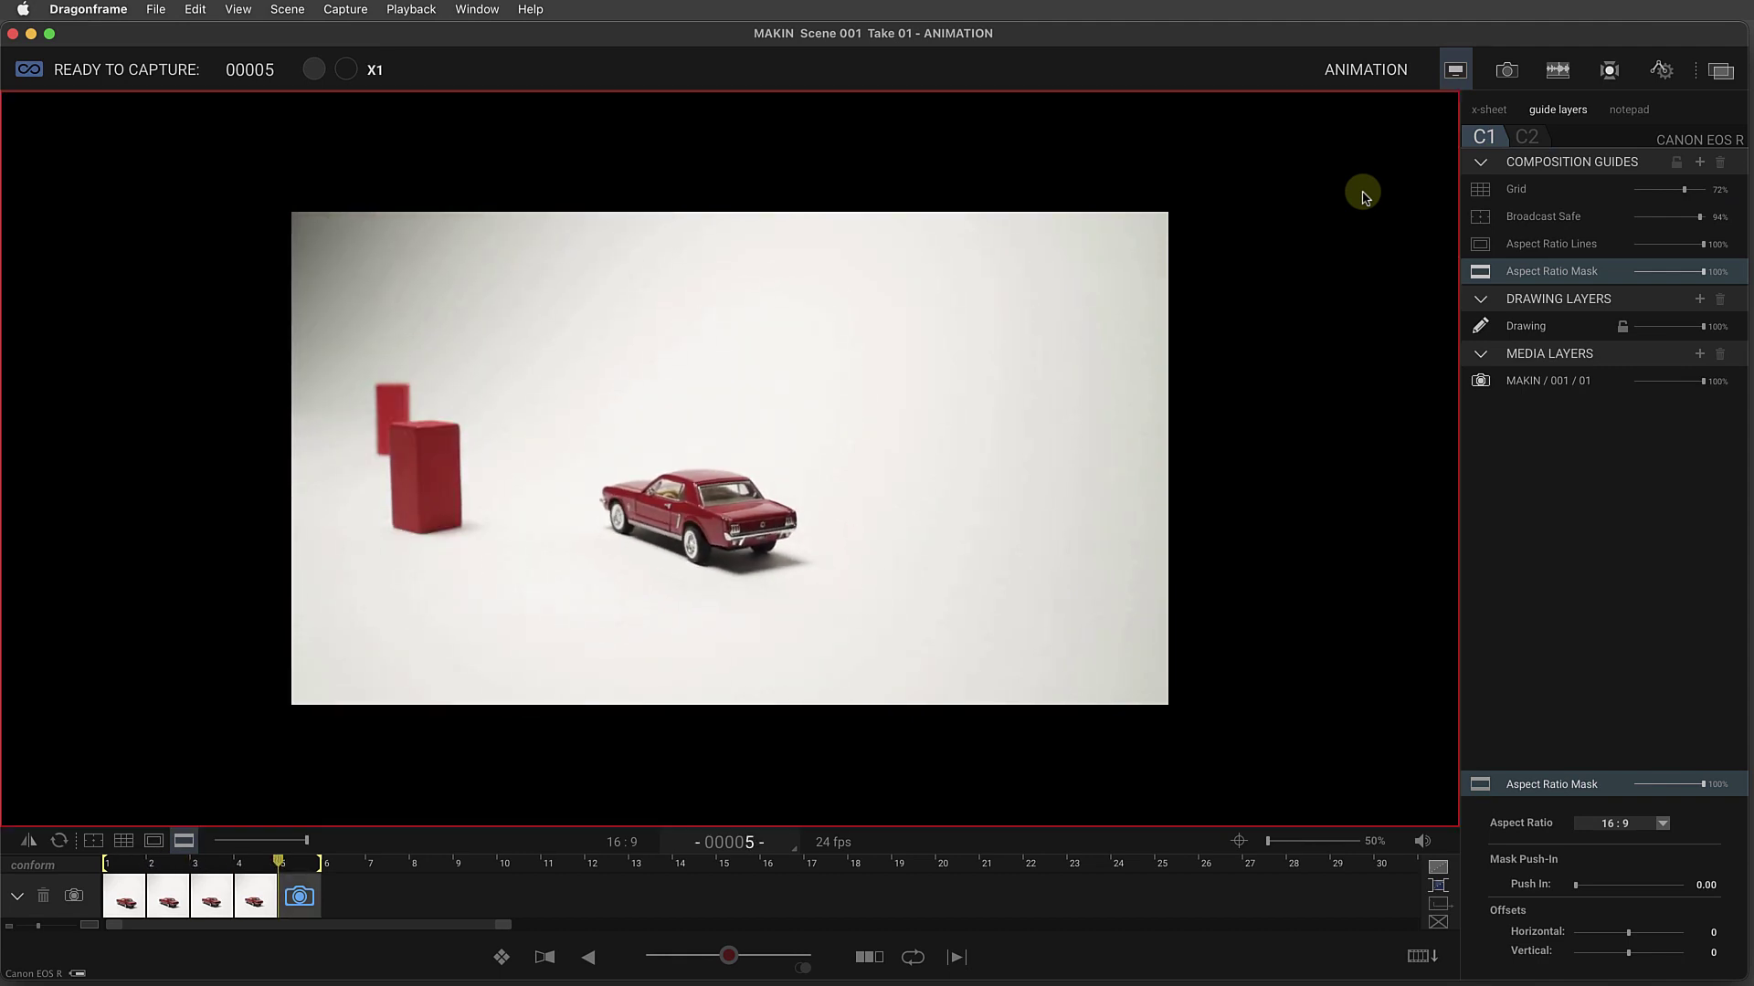
key("Return")
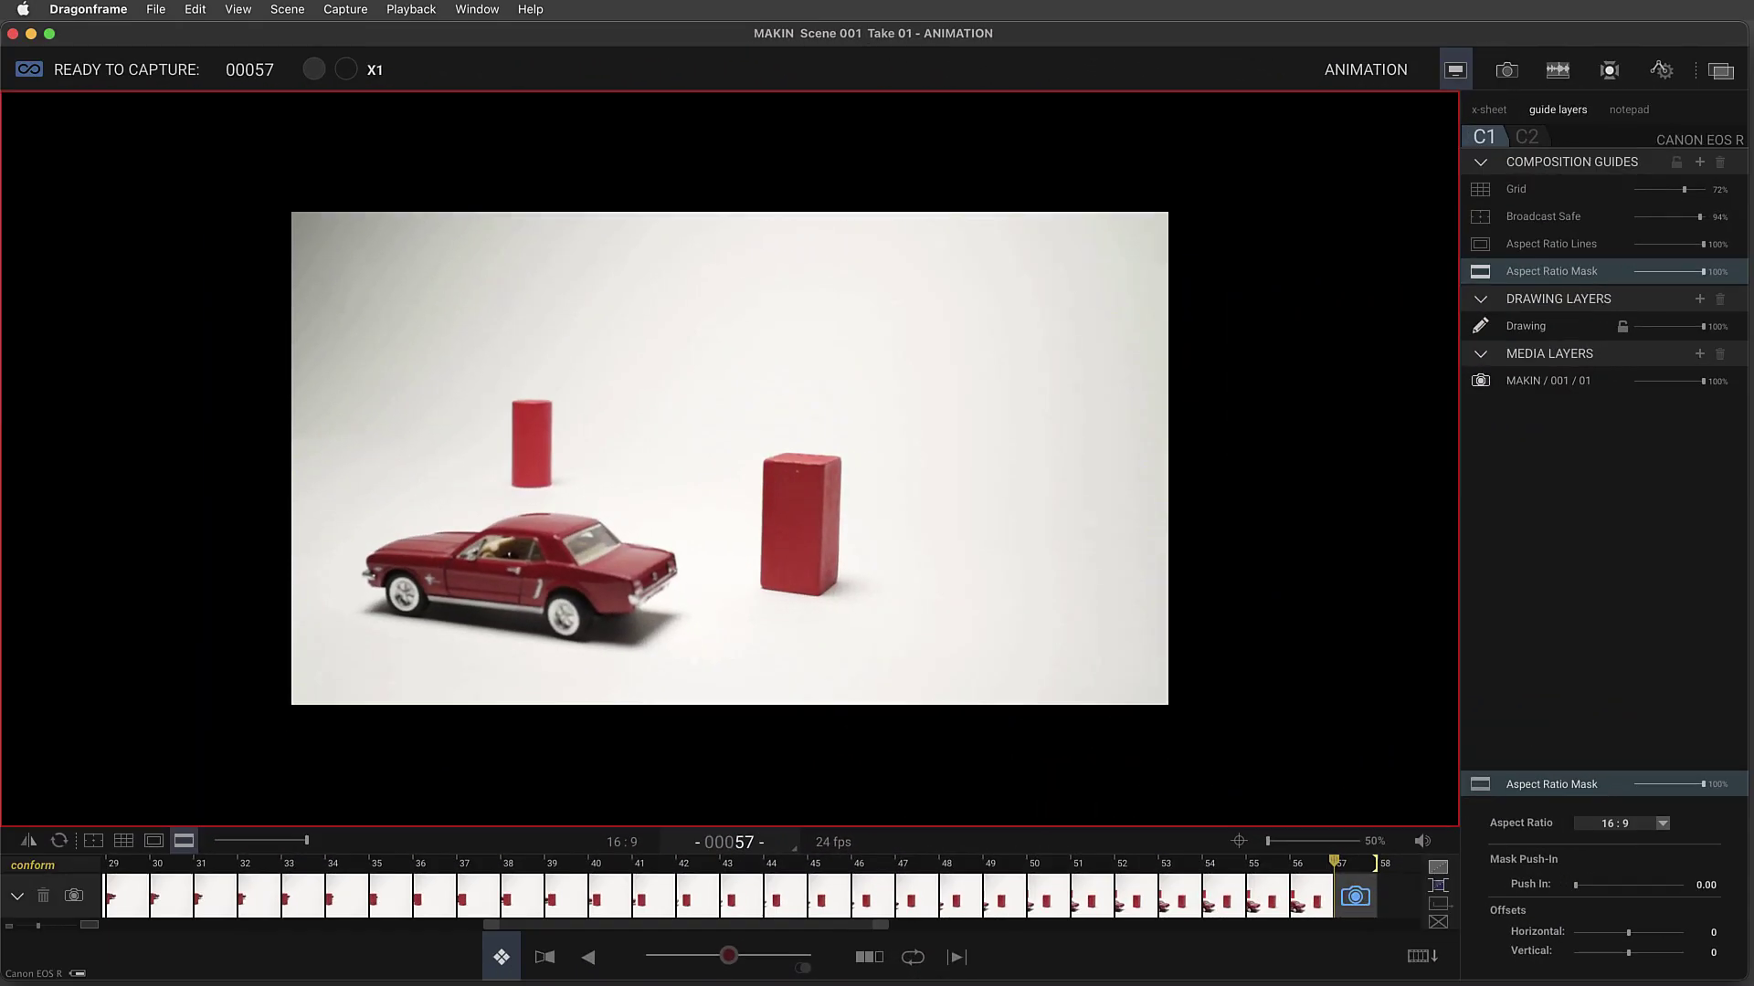
- Play the take with the playback exposure switched to BTS to show the making-of frames
key("0")
key("0")
left_click(410, 9)
mouse_move(413, 44)
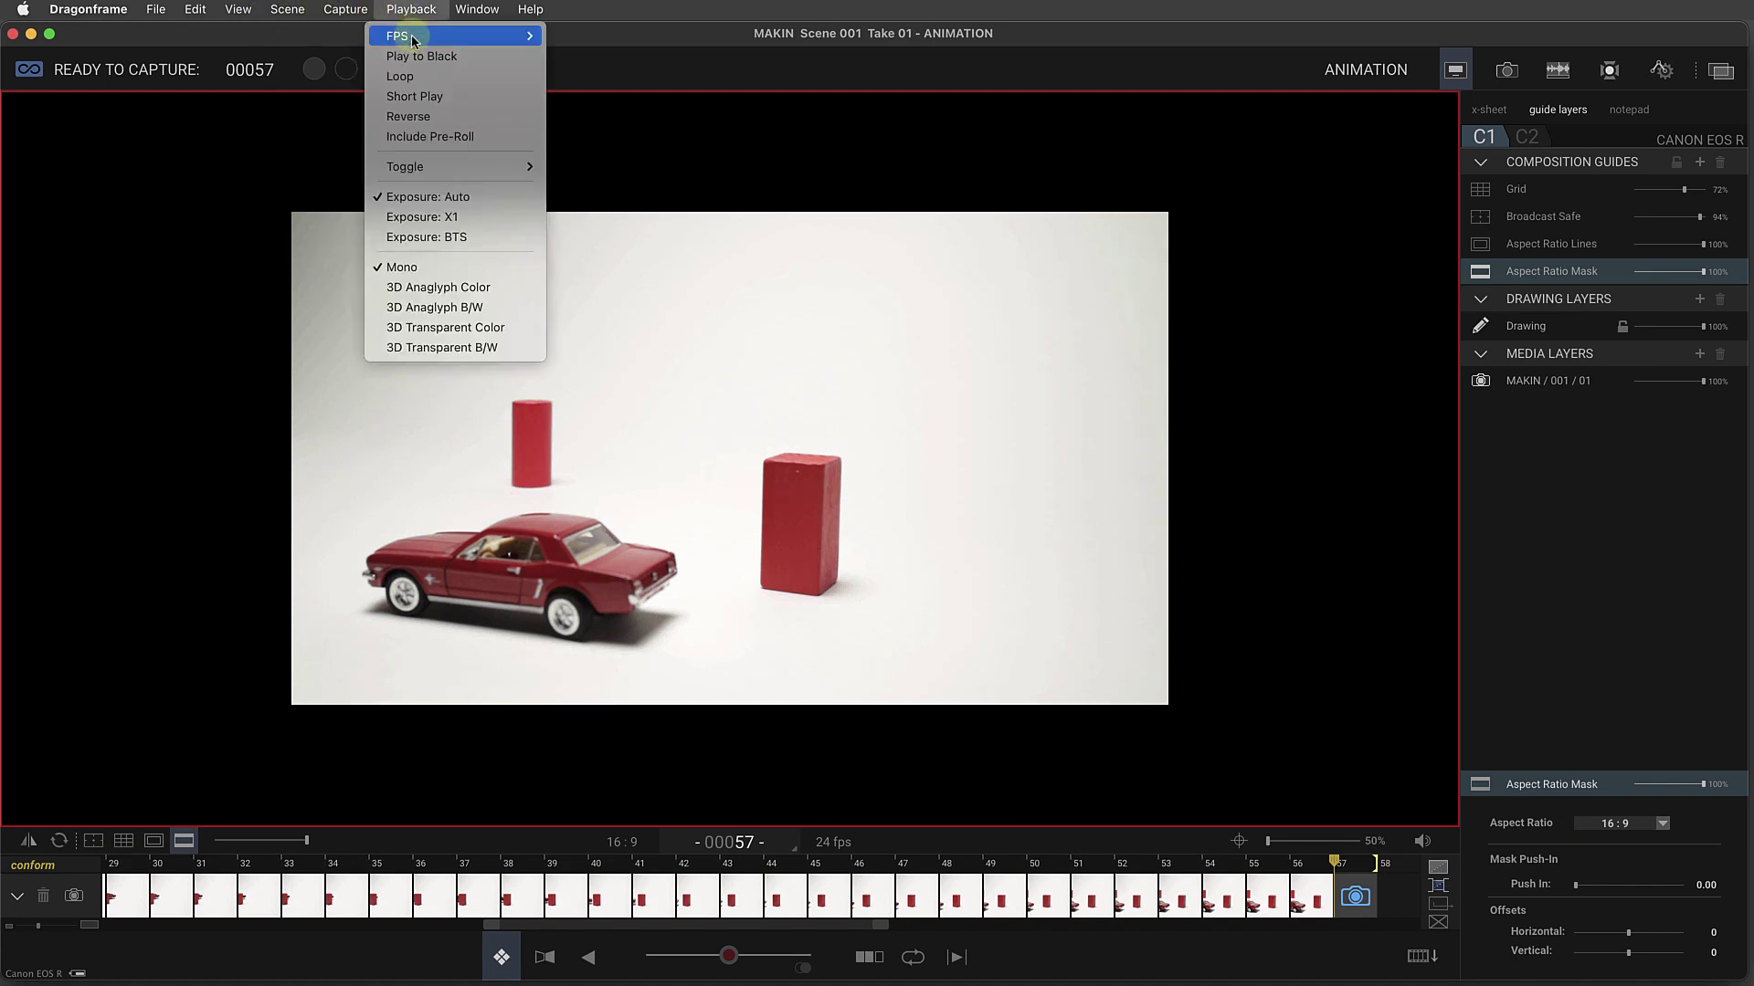
left_click(426, 234)
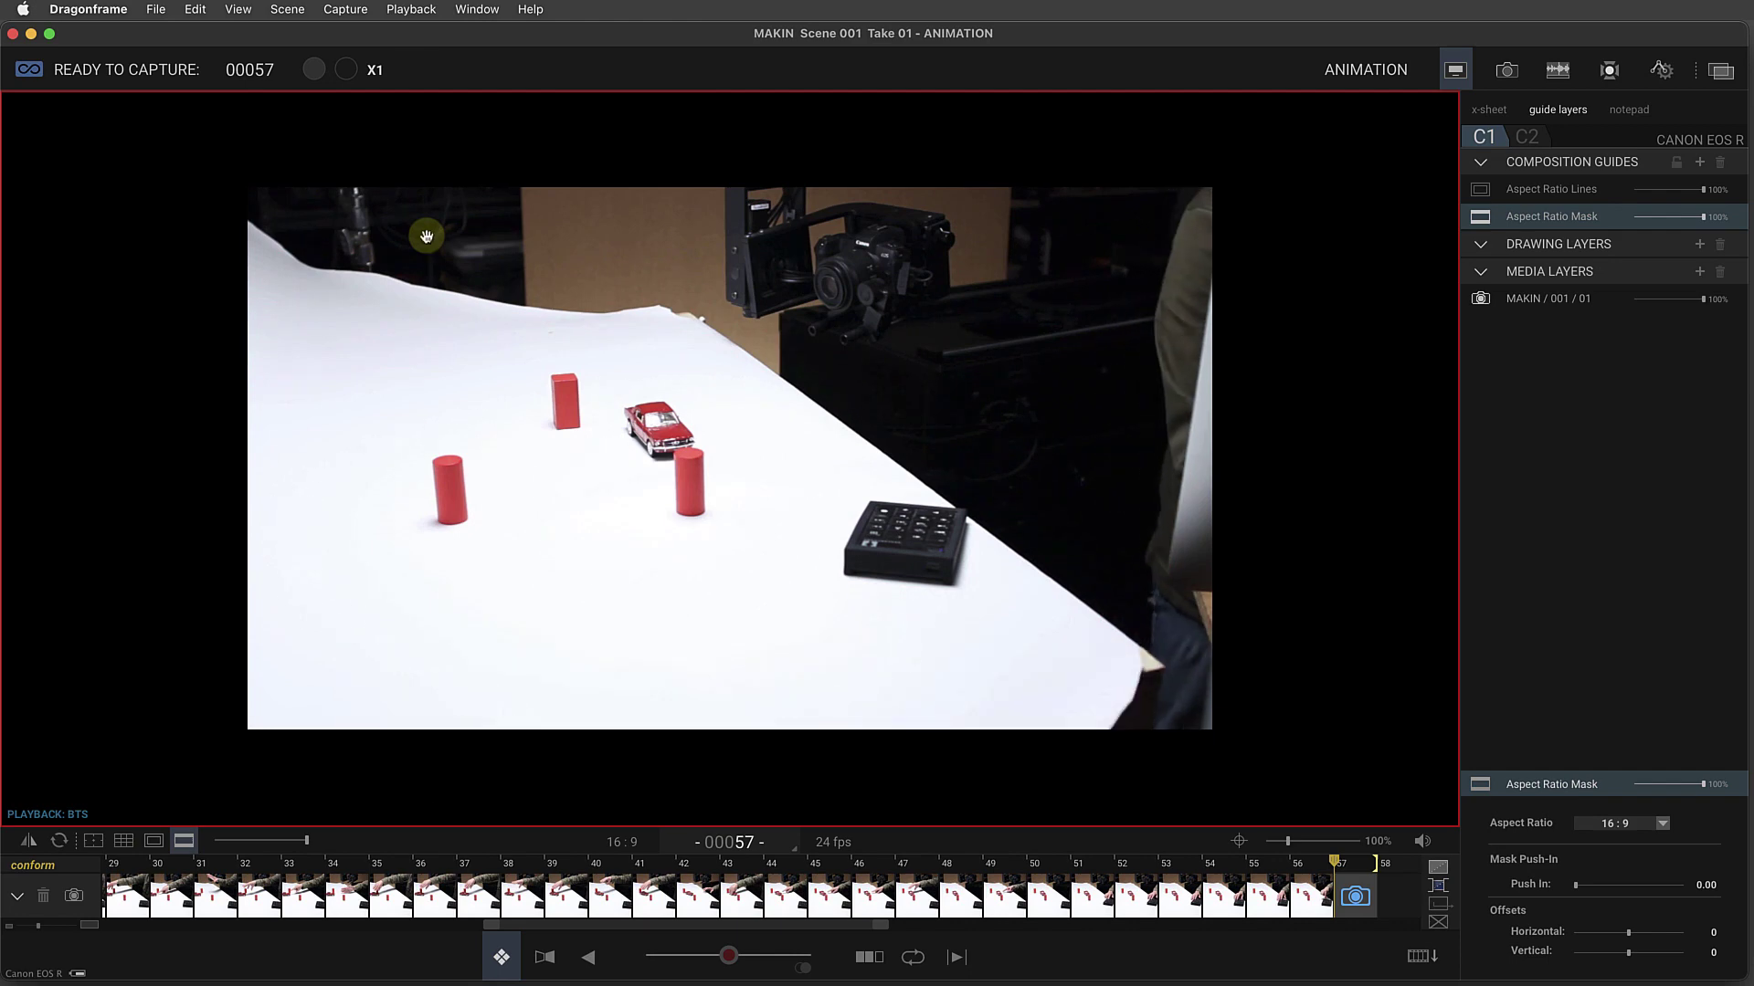
- Show the Cinematography workspace and scroll the X1/BTS strips to frames 0045–0056
left_click(1508, 77)
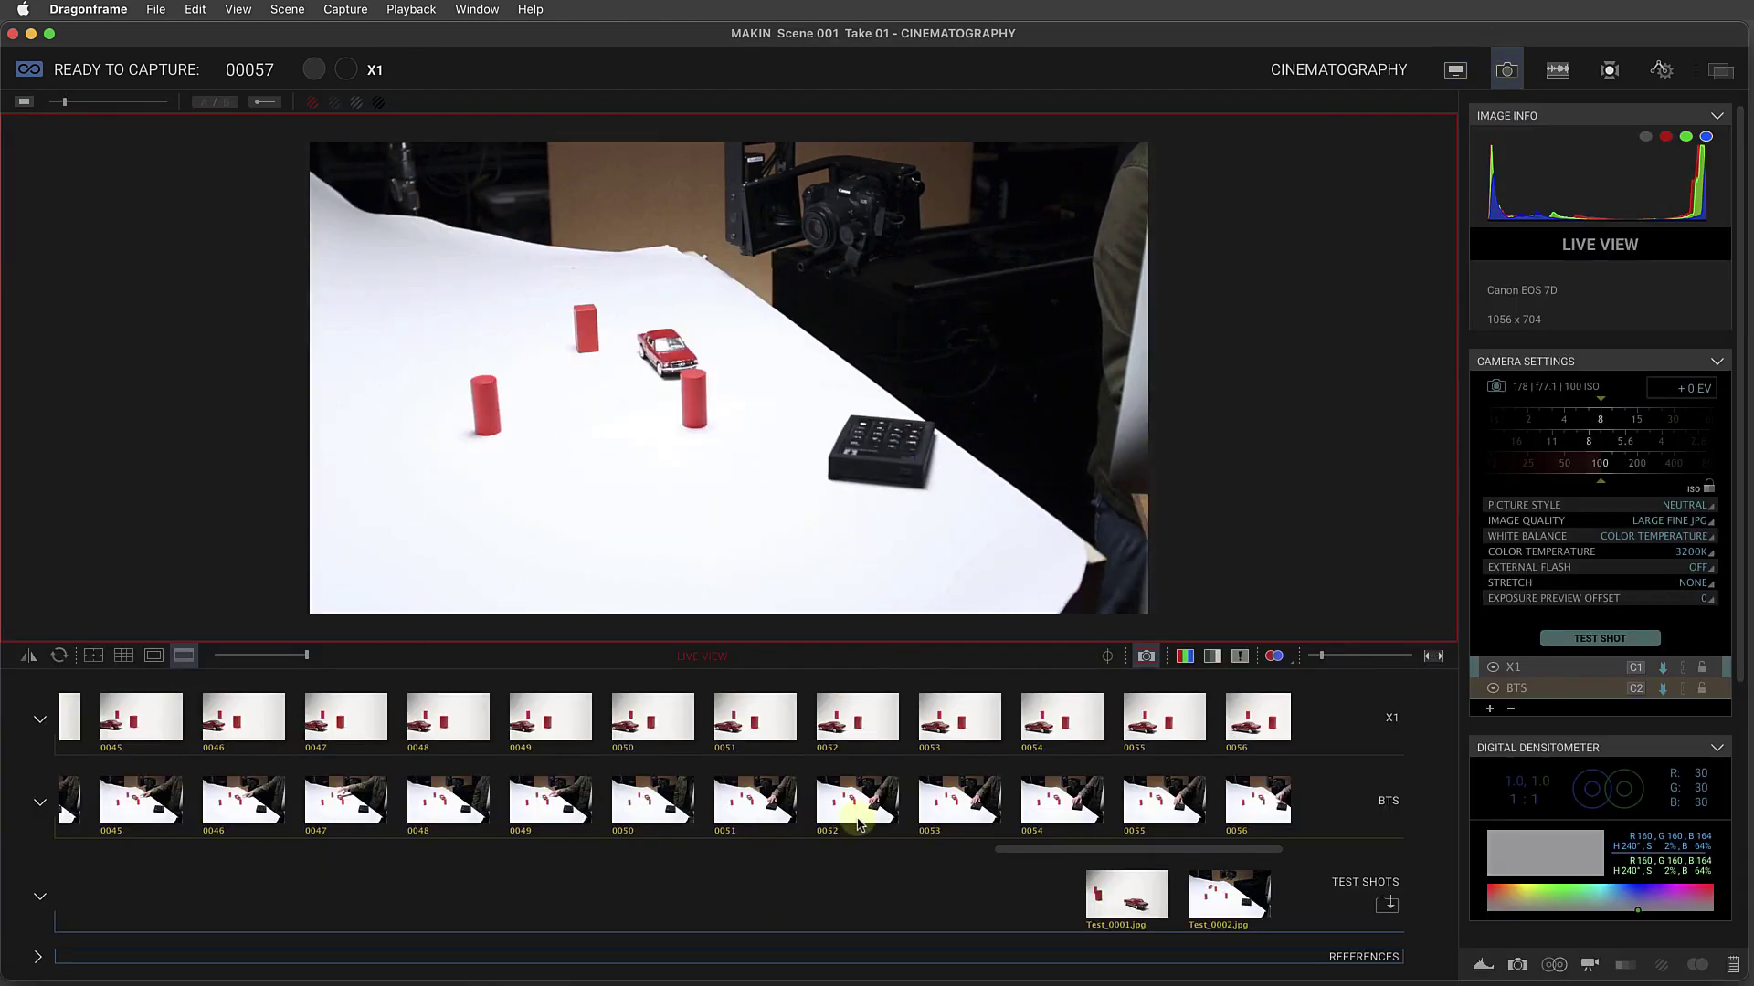
scroll(858, 822, "right", 3)
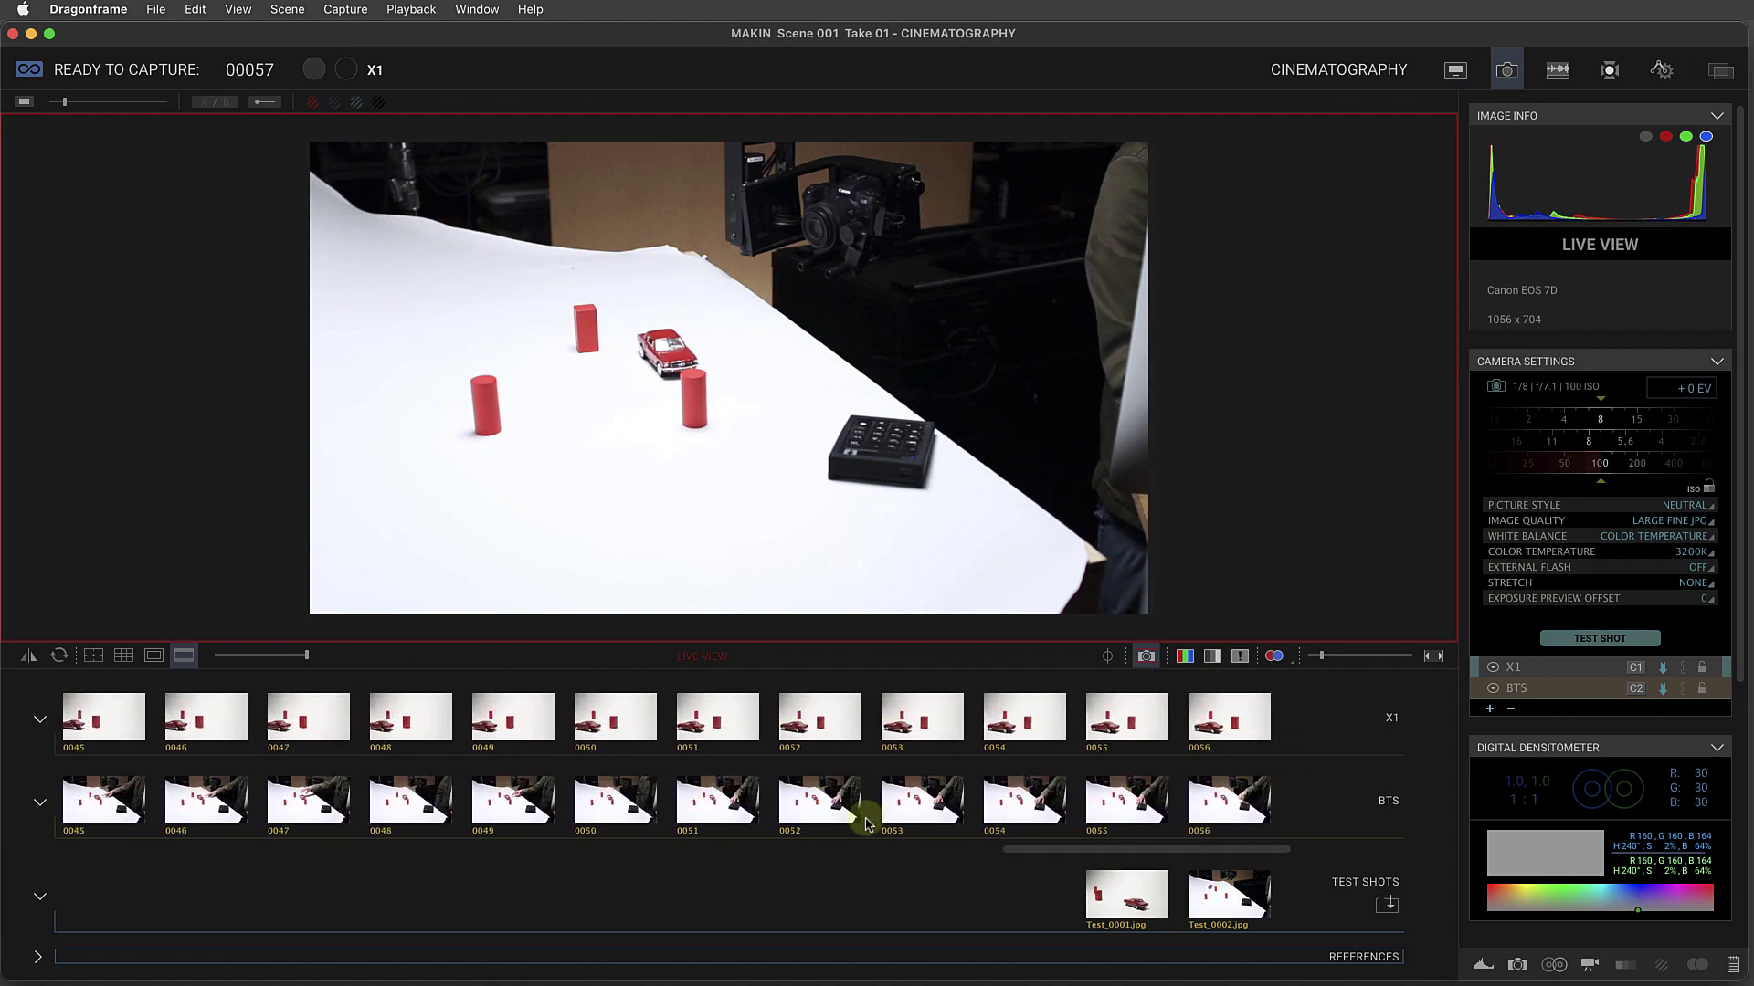